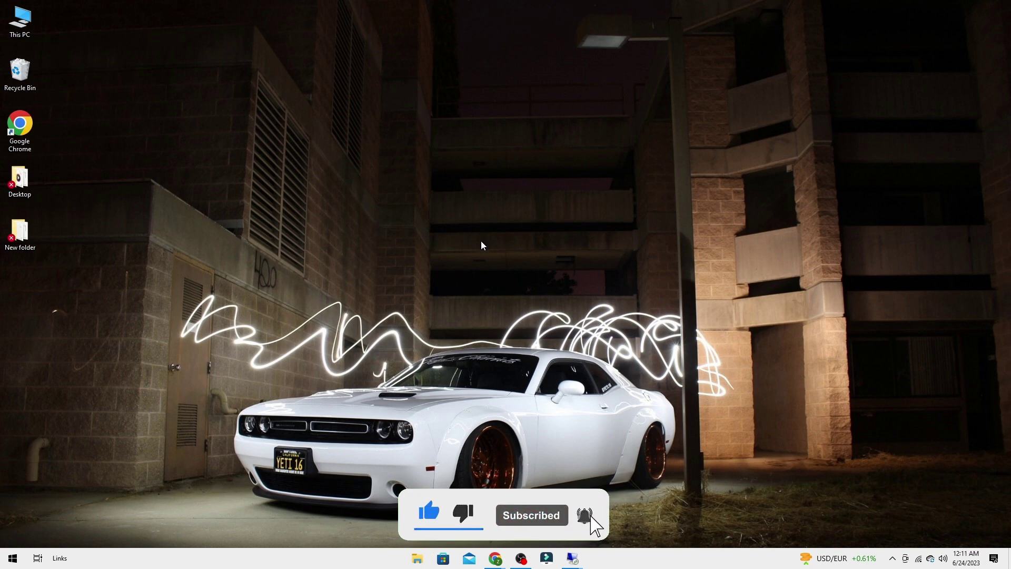
Bring the Chrome Incognito window with its blank new tab to the front
{"action": "mouse_move", "coordinate": [504, 560]}
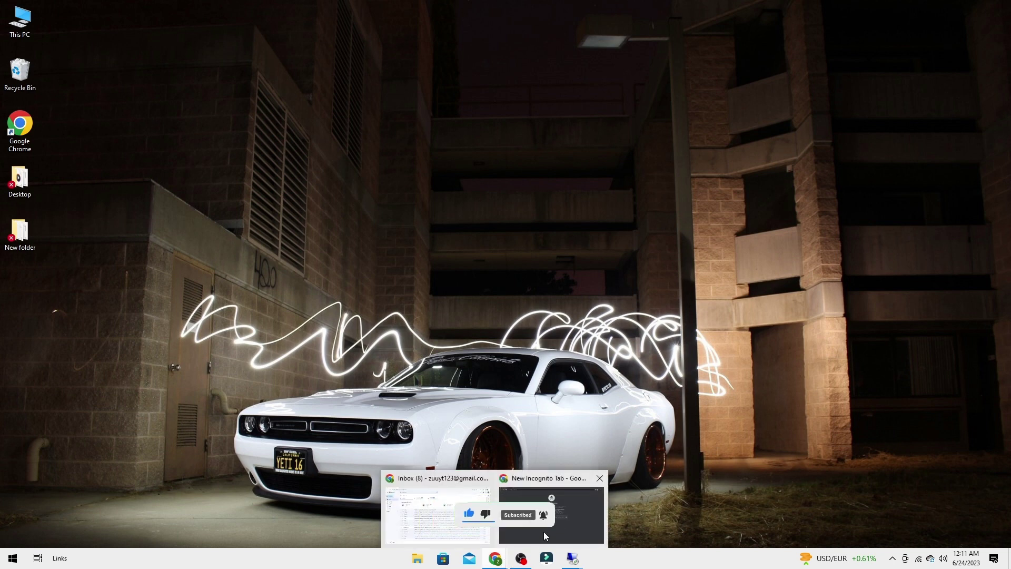
{"action": "left_click", "coordinate": [544, 530]}
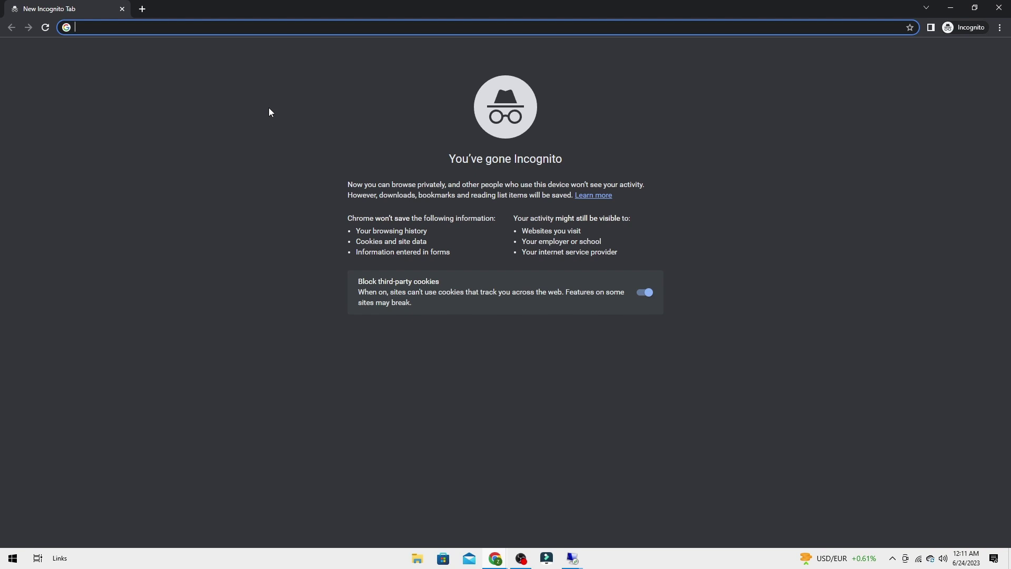
Go to google.com, search 'amazon seller' and open the Amazon Seller - Amazon.com result
{"action": "type", "text": "goo"}
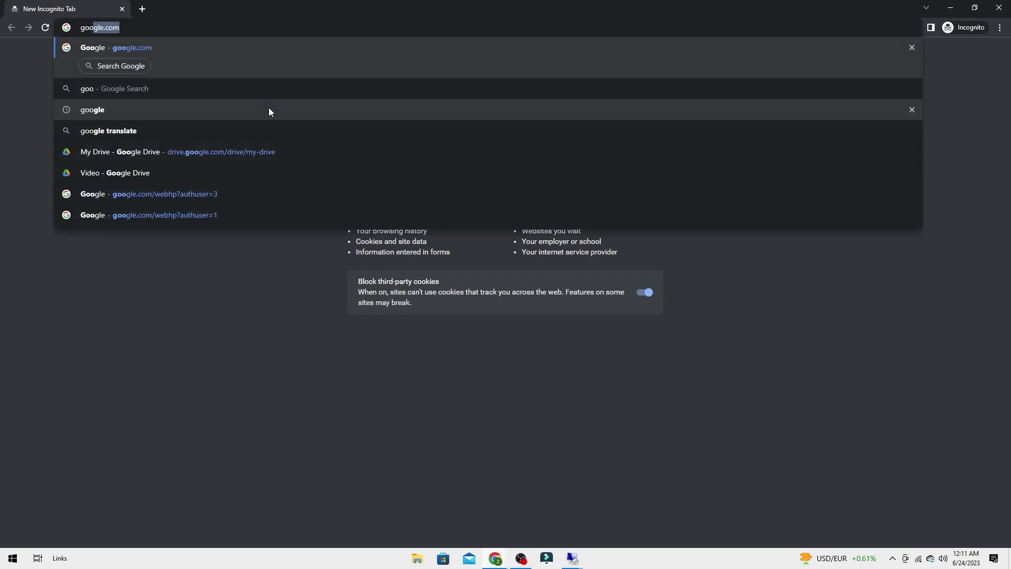
{"action": "key", "text": "Return"}
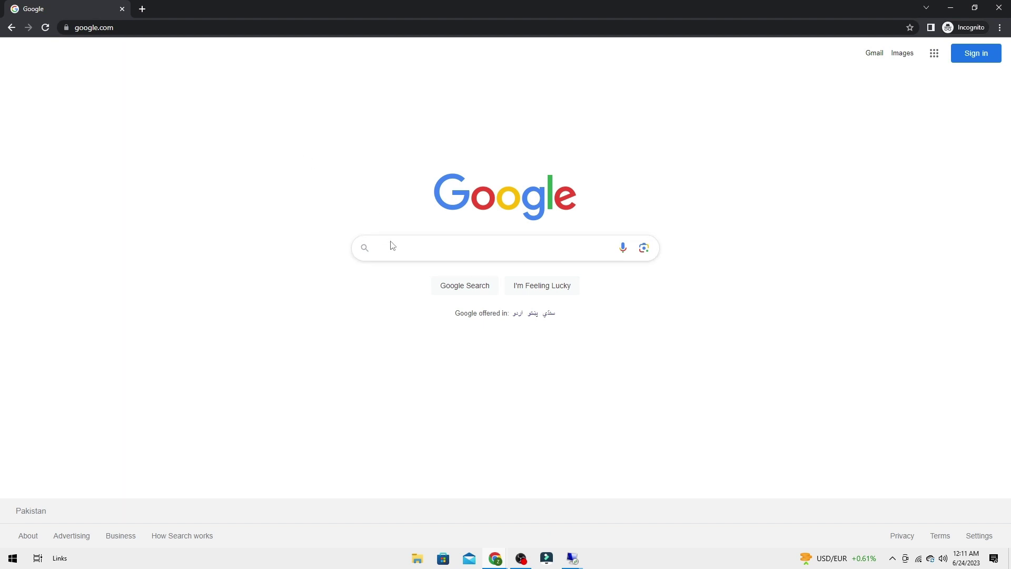
{"action": "type", "text": "az"}
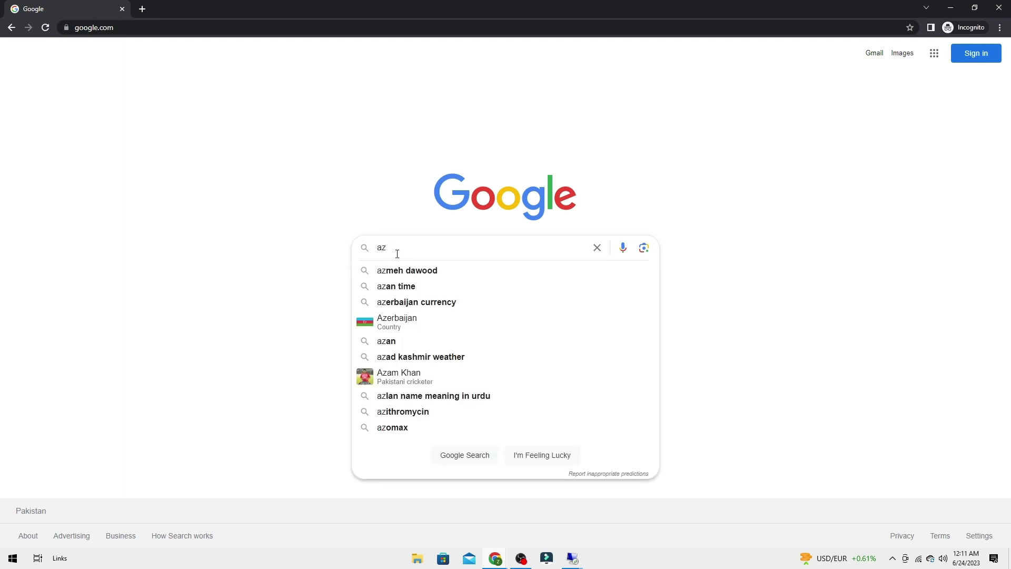
{"action": "key", "text": "BackSpace"}
{"action": "type", "text": "mazon sel"}
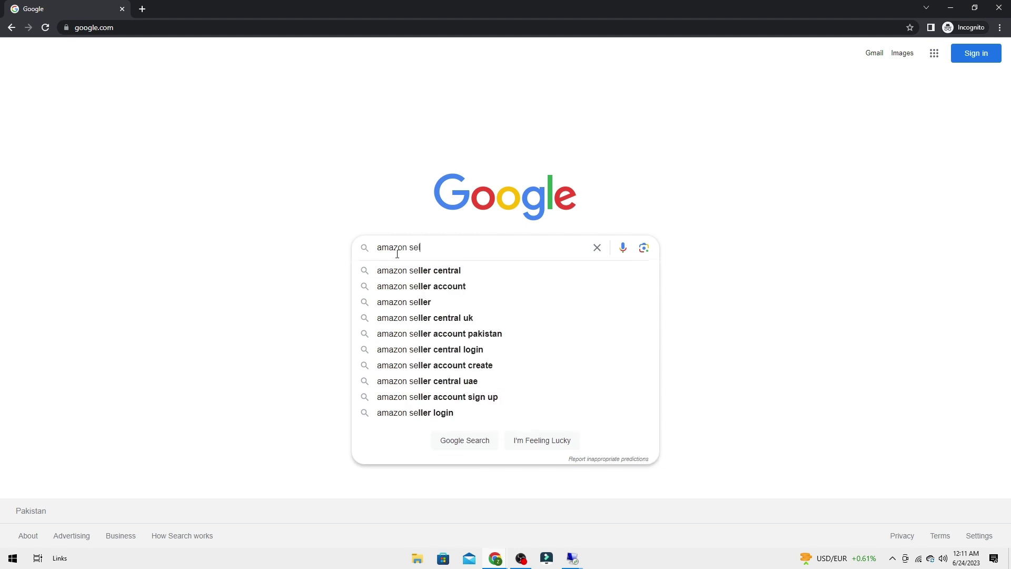
{"action": "type", "text": "ler"}
{"action": "key", "text": "Return"}
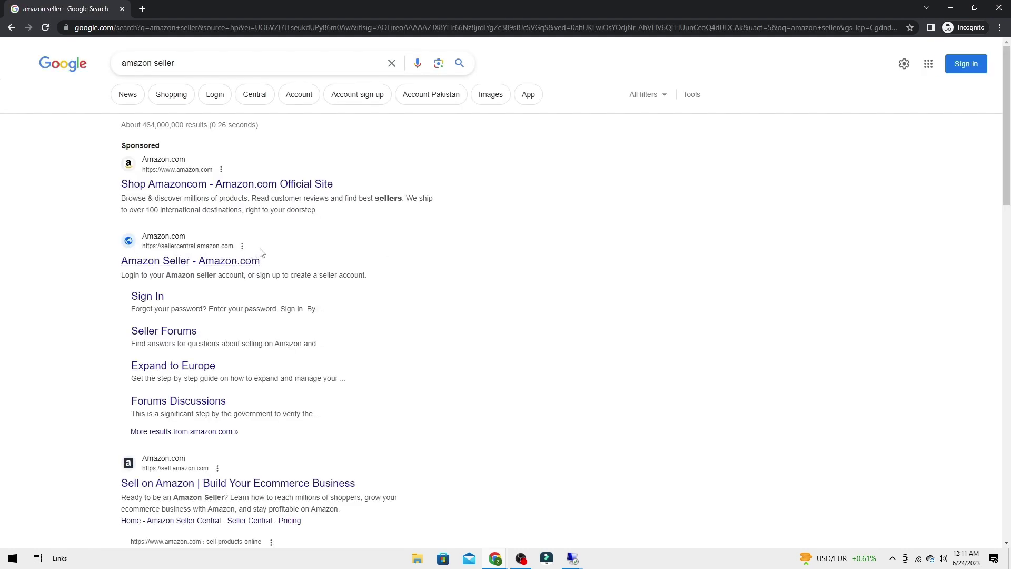
{"action": "scroll", "coordinate": [265, 248], "scroll_direction": "down", "scroll_amount": 4}
{"action": "scroll", "coordinate": [265, 248], "scroll_direction": "up", "scroll_amount": 4}
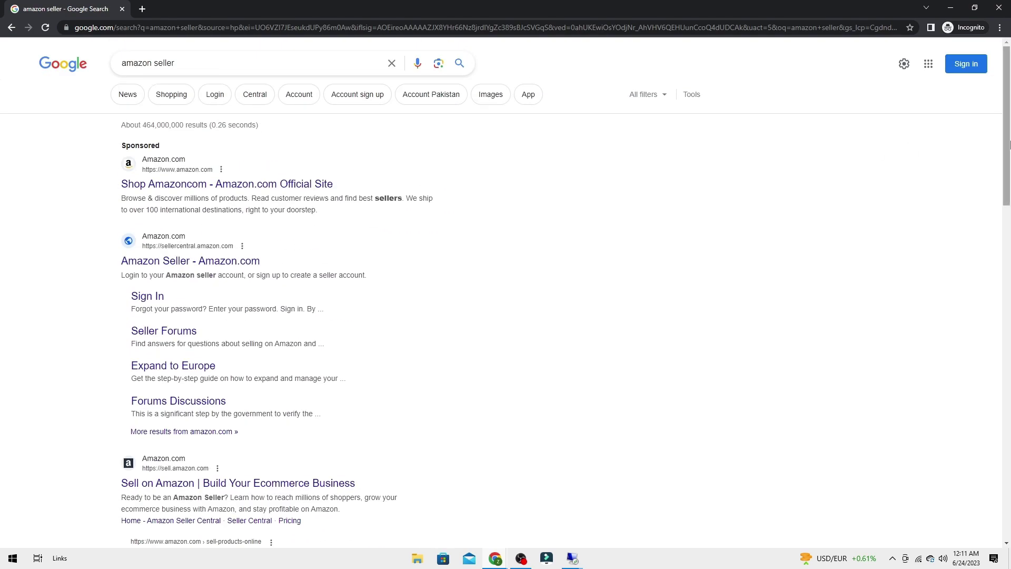
{"action": "mouse_move", "coordinate": [1006, 152]}
{"action": "left_mouse_down"}
{"action": "mouse_move", "coordinate": [1009, 331]}
{"action": "mouse_move", "coordinate": [1007, 153]}
{"action": "left_mouse_up"}
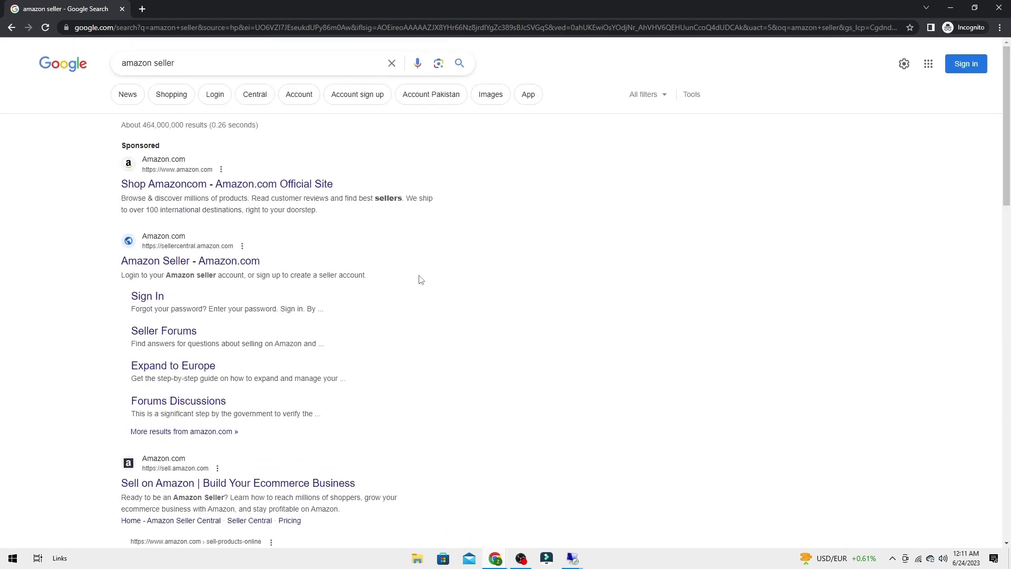
{"action": "mouse_move", "coordinate": [265, 249]}
{"action": "left_mouse_down"}
{"action": "mouse_move", "coordinate": [189, 248]}
{"action": "mouse_move", "coordinate": [266, 248]}
{"action": "left_mouse_up"}
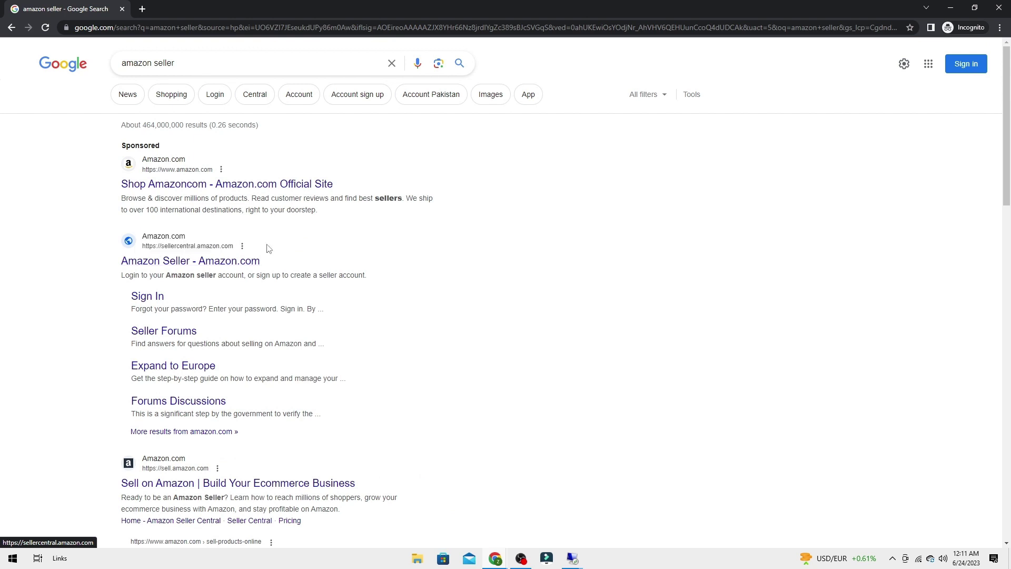
{"action": "left_click", "coordinate": [192, 266]}
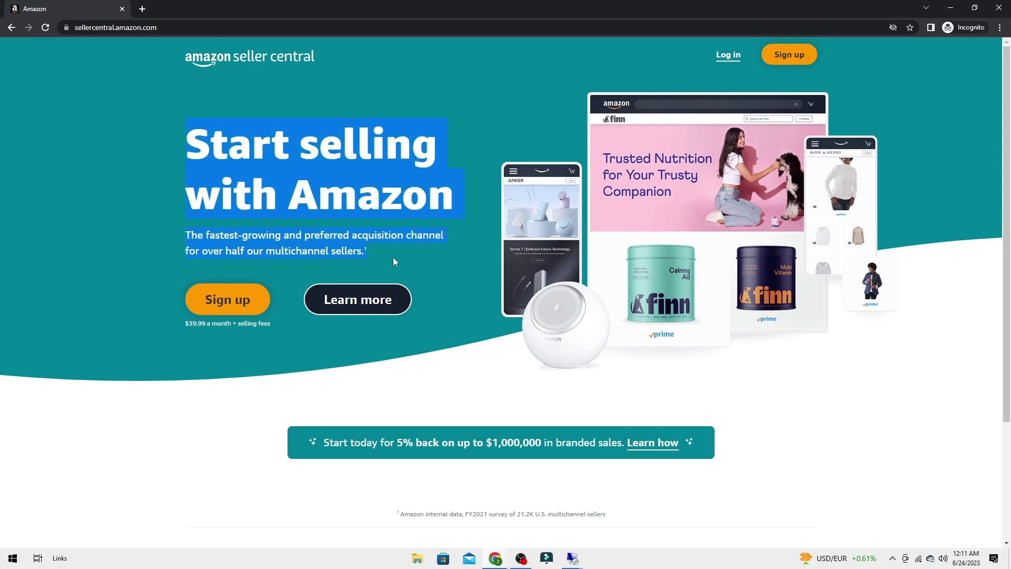
Start signing up from the Start selling with Amazon landing page
{"action": "left_click_drag", "start_coordinate": [393, 261], "coordinate": [657, 216]}
{"action": "scroll", "coordinate": [514, 463], "scroll_direction": "down", "scroll_amount": 3}
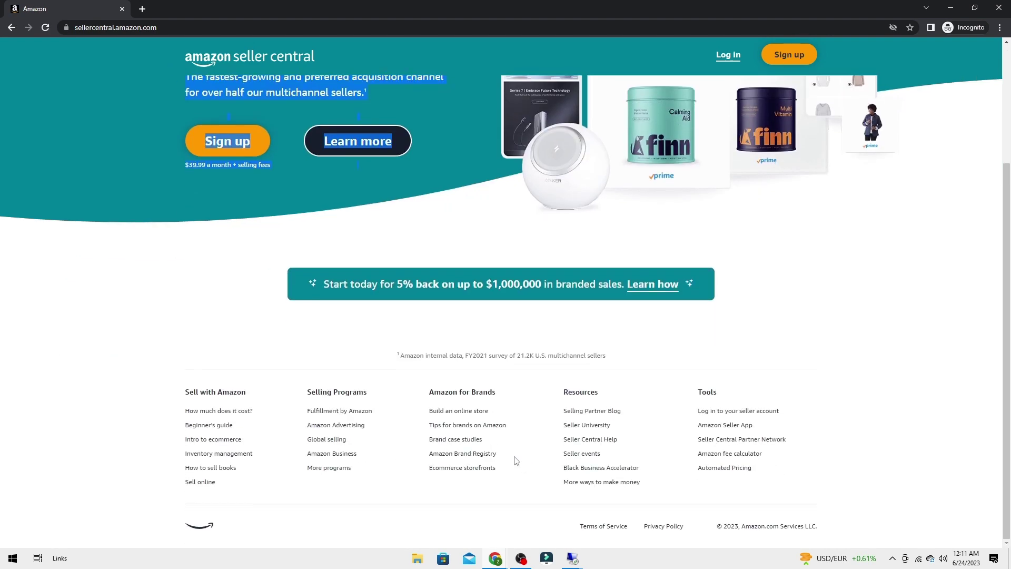
{"action": "scroll", "coordinate": [129, 402], "scroll_direction": "up", "scroll_amount": 3}
{"action": "left_click", "coordinate": [400, 153]}
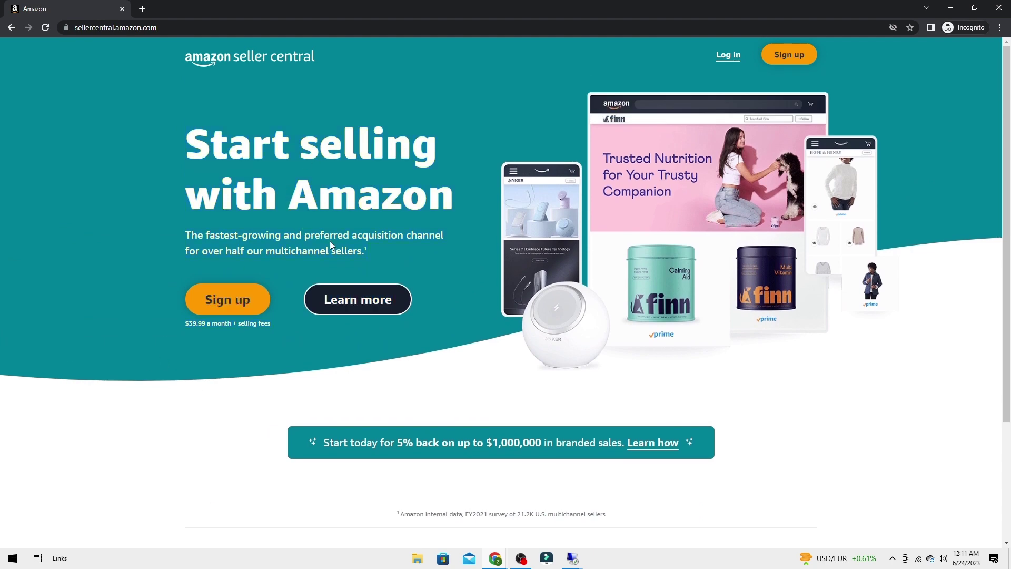
{"action": "scroll", "coordinate": [316, 253], "scroll_direction": "down", "scroll_amount": 3}
{"action": "scroll", "coordinate": [263, 284], "scroll_direction": "up", "scroll_amount": 3}
{"action": "left_click", "coordinate": [229, 308]}
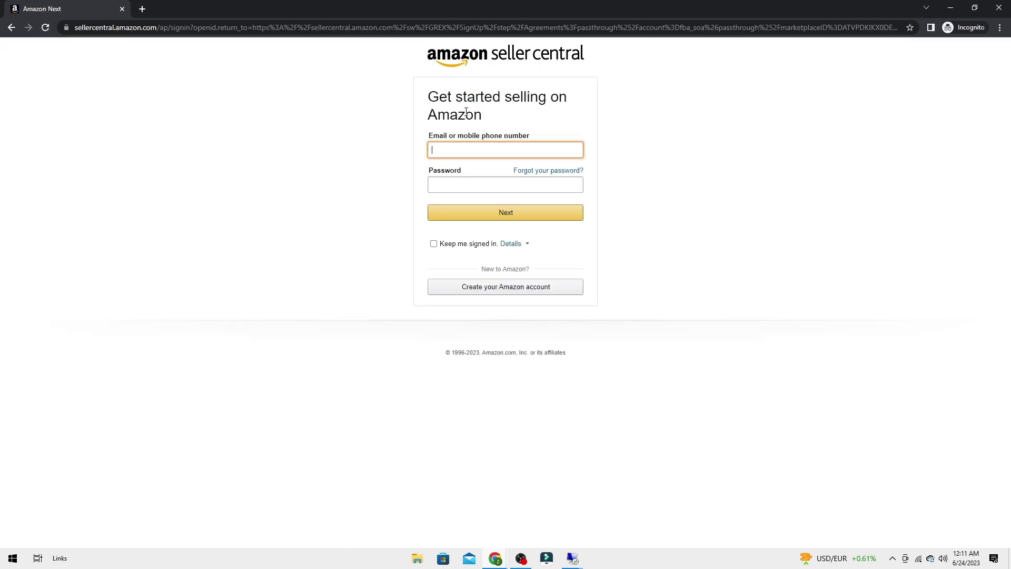
Highlight text in the 'Get started selling on Amazon' heading
{"action": "triple_click", "coordinate": [457, 103]}
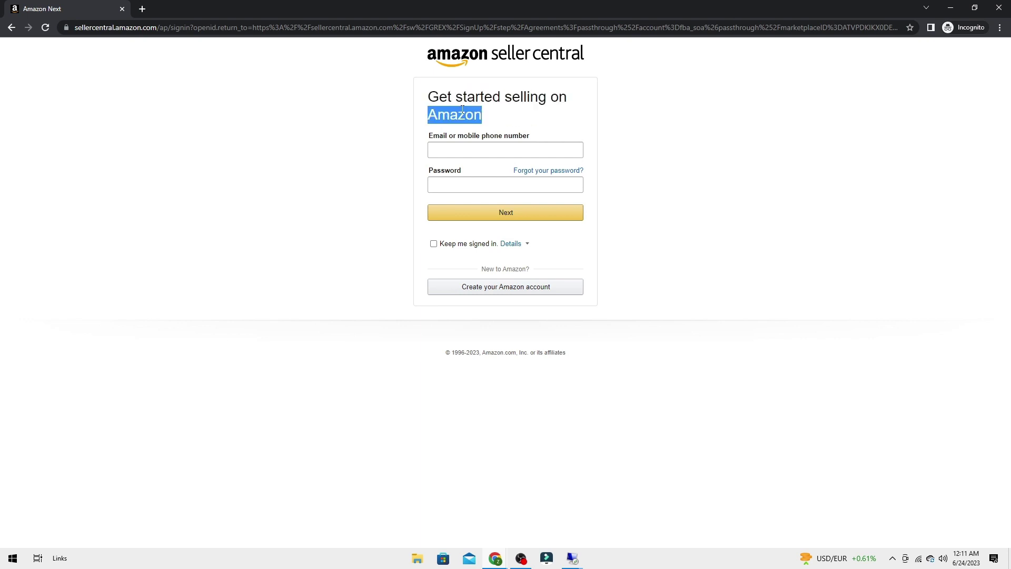
{"action": "triple_click", "coordinate": [459, 111]}
{"action": "triple_click", "coordinate": [461, 97]}
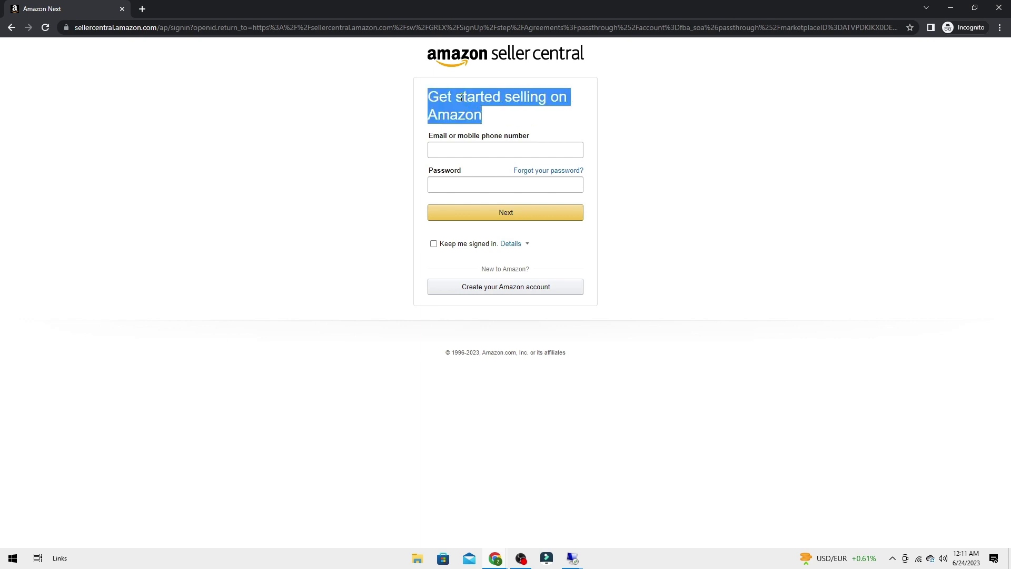
{"action": "double_click", "coordinate": [463, 103]}
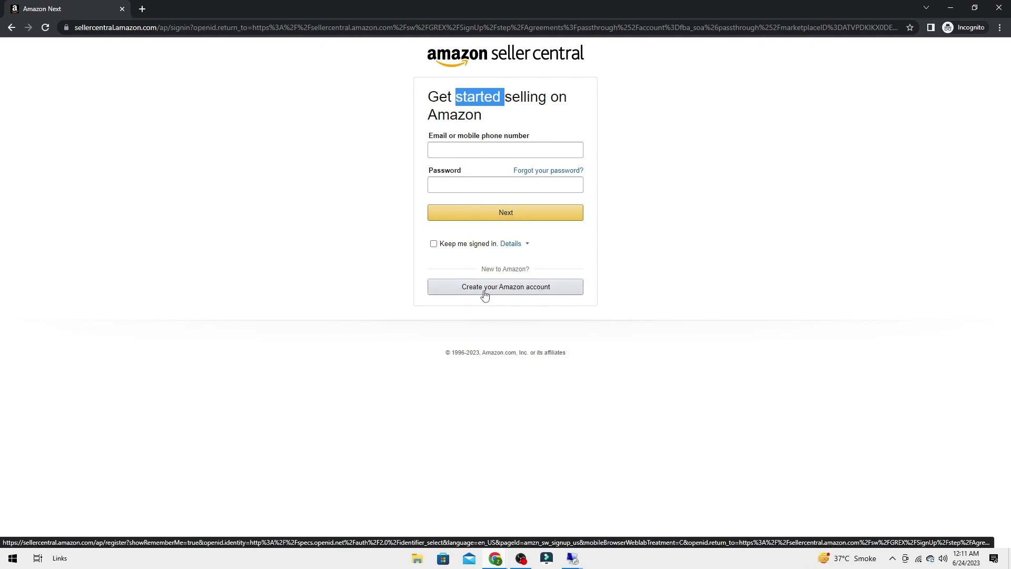
Choose to create a new Amazon account and fill in the name from the saved suggestion
{"action": "left_click", "coordinate": [523, 292]}
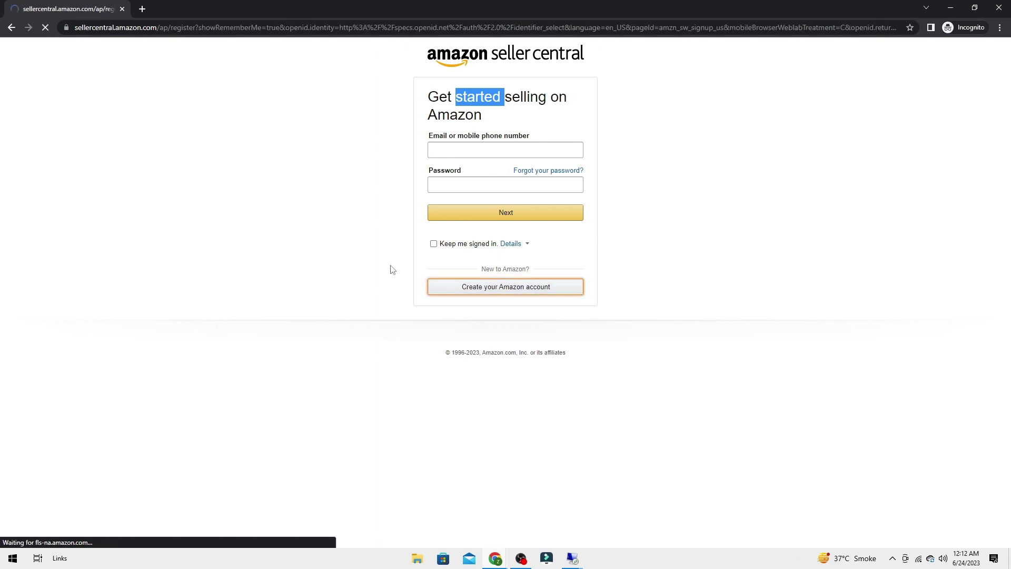
{"action": "left_click", "coordinate": [493, 135]}
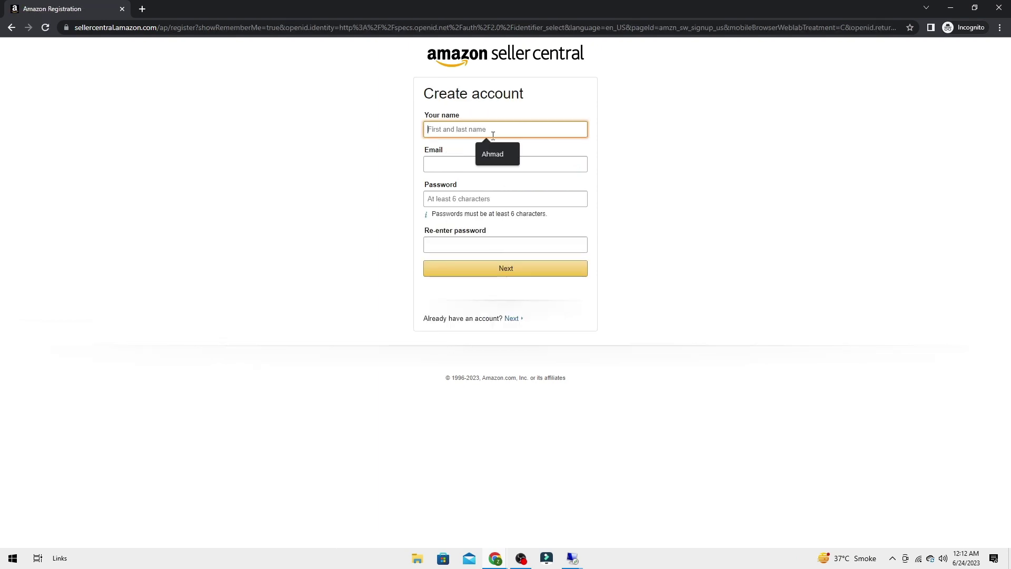
{"action": "left_click", "coordinate": [393, 141]}
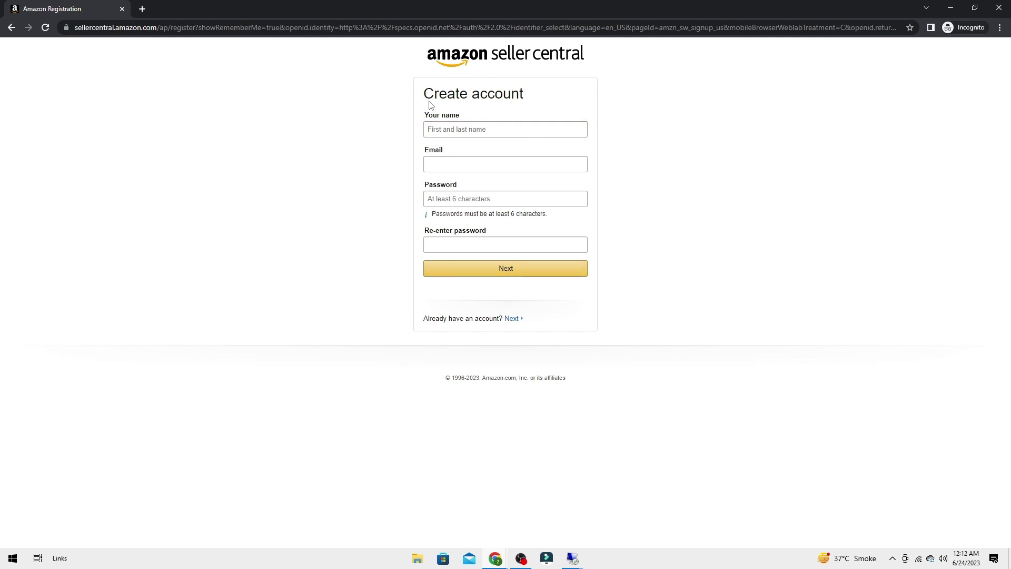
{"action": "left_click", "coordinate": [447, 130]}
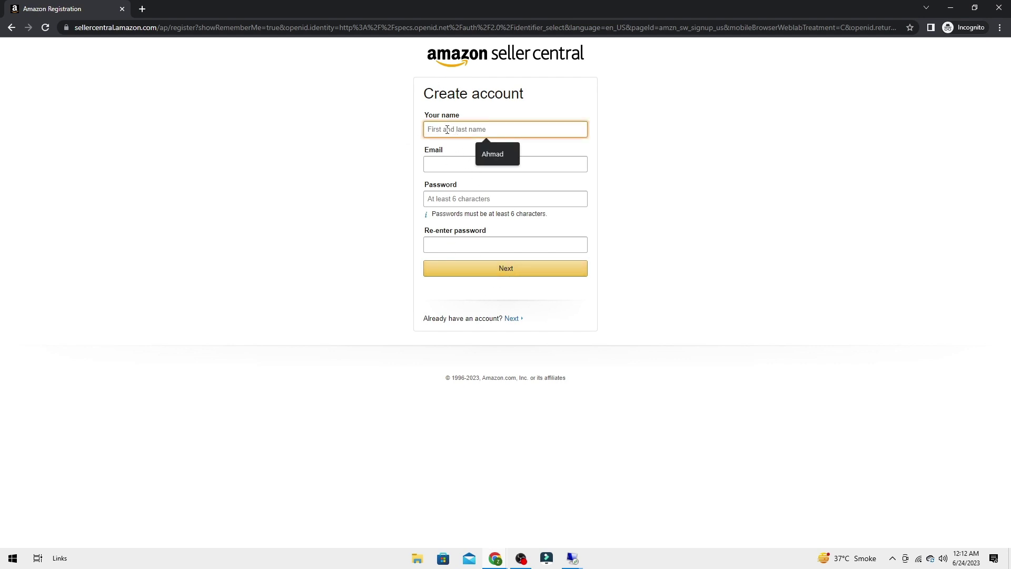
{"action": "left_click", "coordinate": [501, 150]}
Enter the email address and password twice, submit, and switch to the Gmail inbox
{"action": "left_click", "coordinate": [490, 166]}
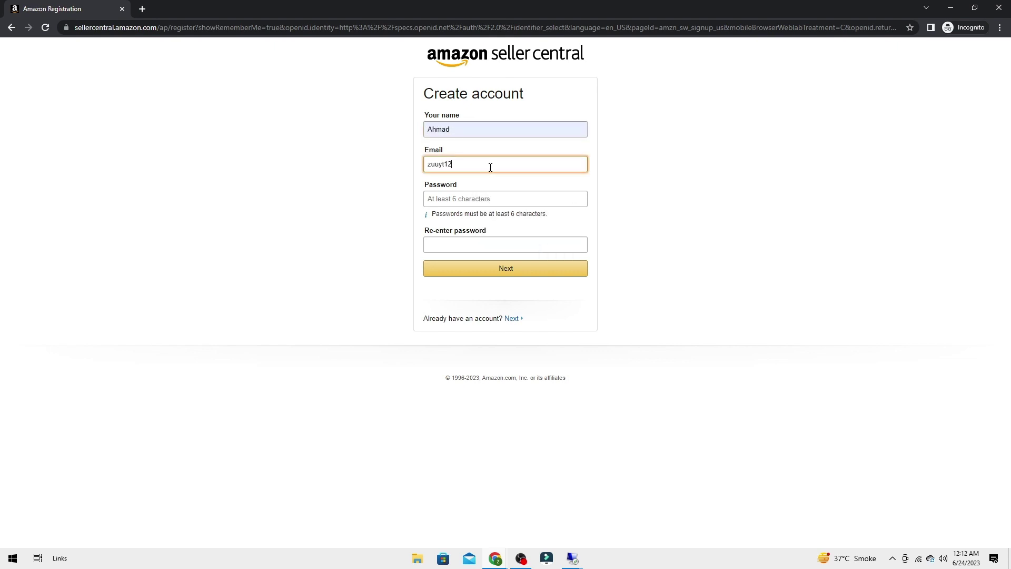
{"action": "key", "text": "Tab"}
{"action": "type", "text": "•••"}
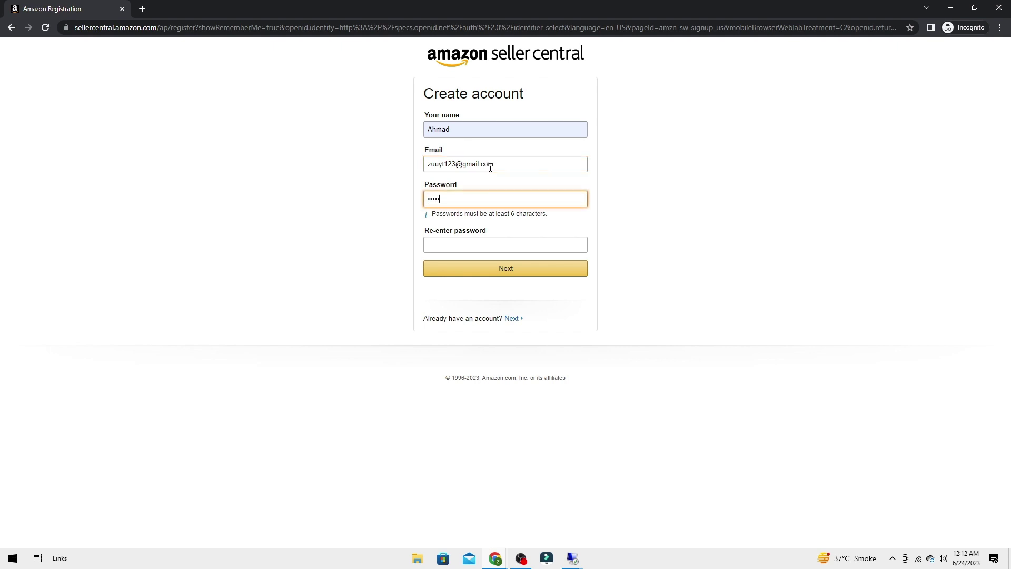
{"action": "type", "text": "••••••"}
{"action": "key", "text": "Tab"}
{"action": "type", "text": "••••"}
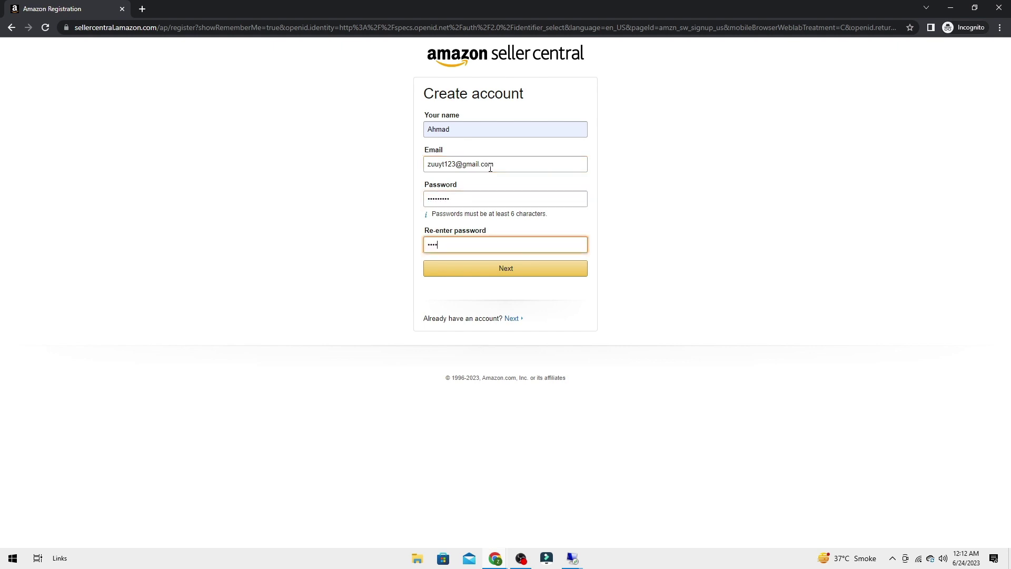
{"action": "type", "text": "•••••"}
{"action": "left_click", "coordinate": [516, 268]}
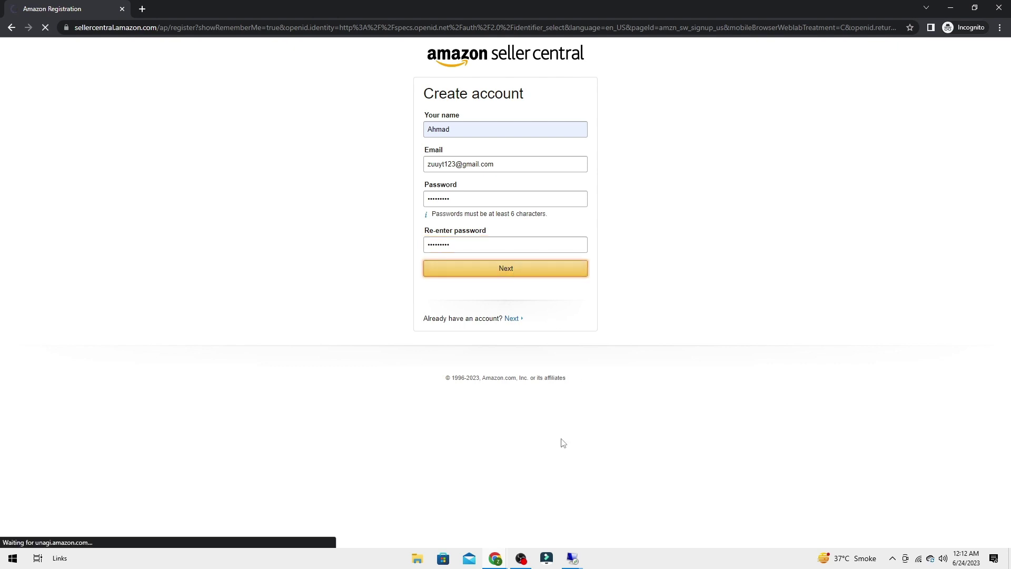
{"action": "mouse_move", "coordinate": [504, 556]}
{"action": "left_click", "coordinate": [463, 522]}
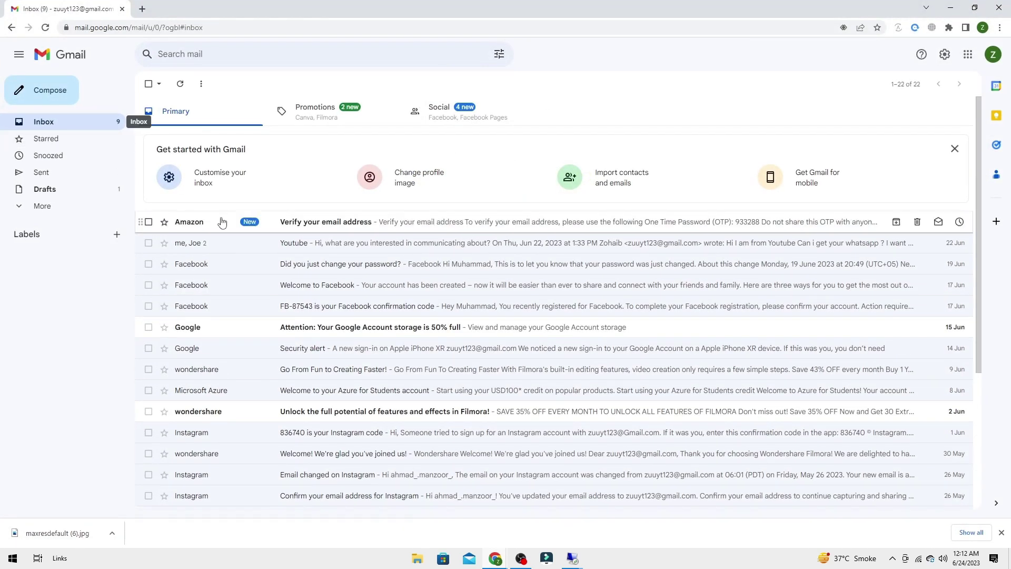
Copy the one-time password from Amazon's verification email and paste it to create the account
{"action": "left_click", "coordinate": [221, 221]}
{"action": "double_click", "coordinate": [454, 242]}
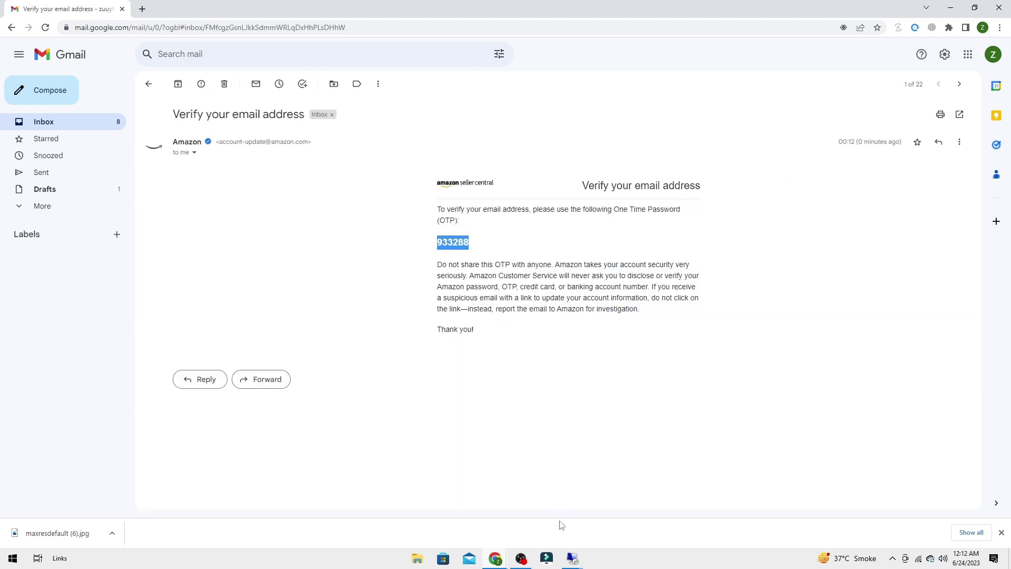
{"action": "mouse_move", "coordinate": [496, 561]}
{"action": "left_click", "coordinate": [555, 518]}
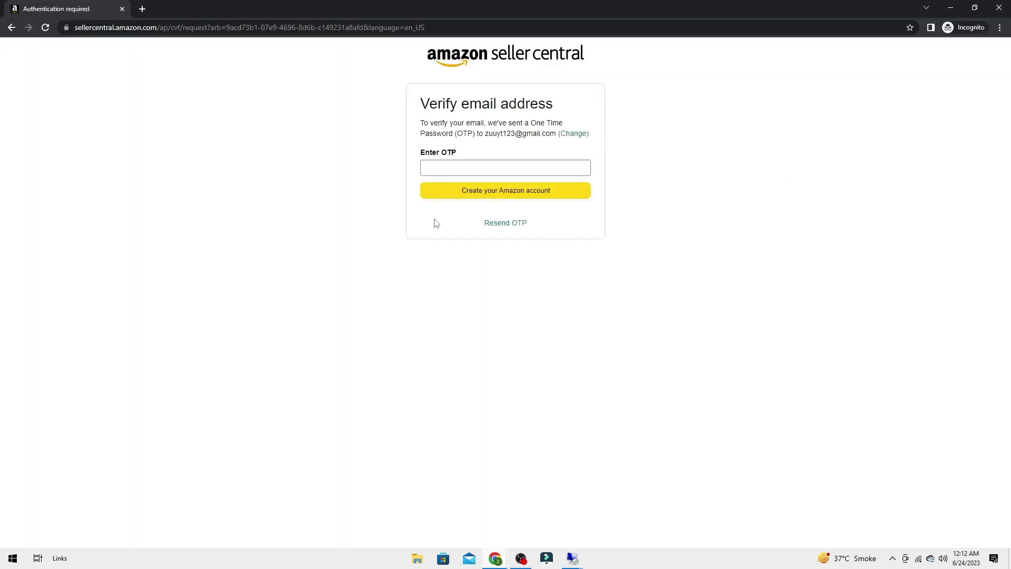
{"action": "left_click", "coordinate": [474, 168]}
{"action": "key", "text": "ctrl+v"}
{"action": "left_click", "coordinate": [479, 191]}
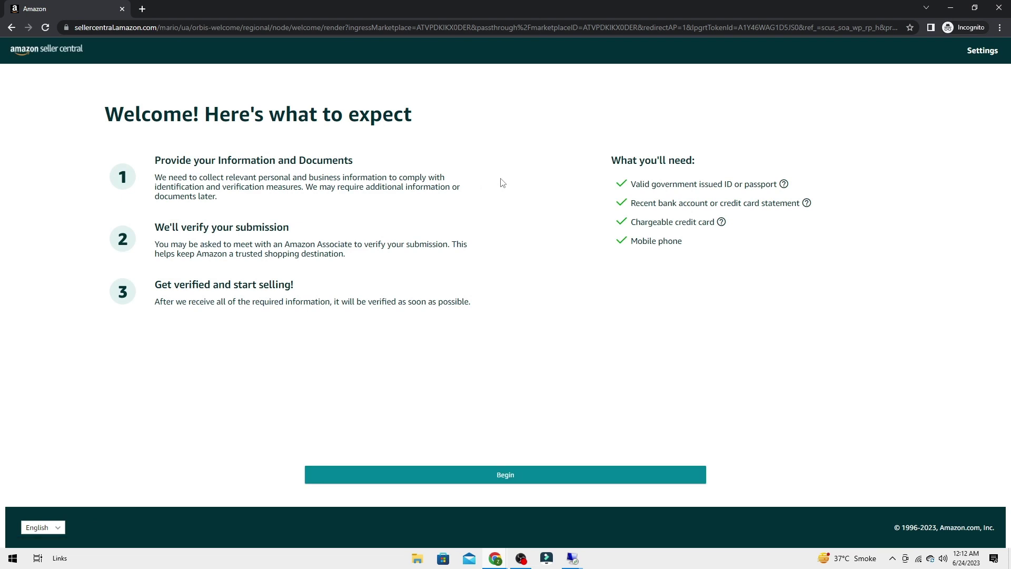
Begin the registration from the 'Welcome! Here's what to expect' page
{"action": "left_click", "coordinate": [503, 476]}
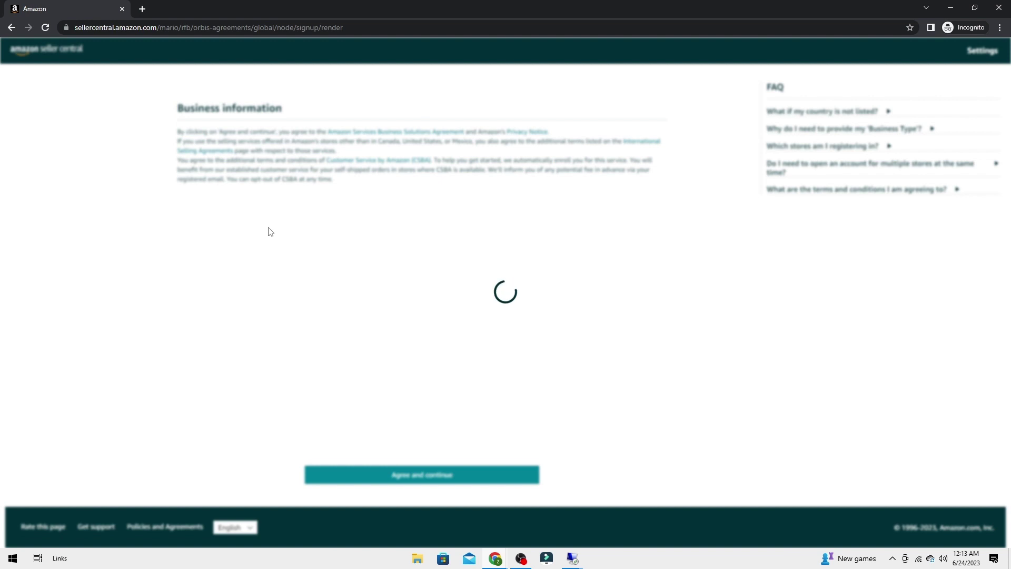
Set location Pakistan and type State-owned business, enter the business name, and tick the confirmation
{"action": "left_click", "coordinate": [275, 149]}
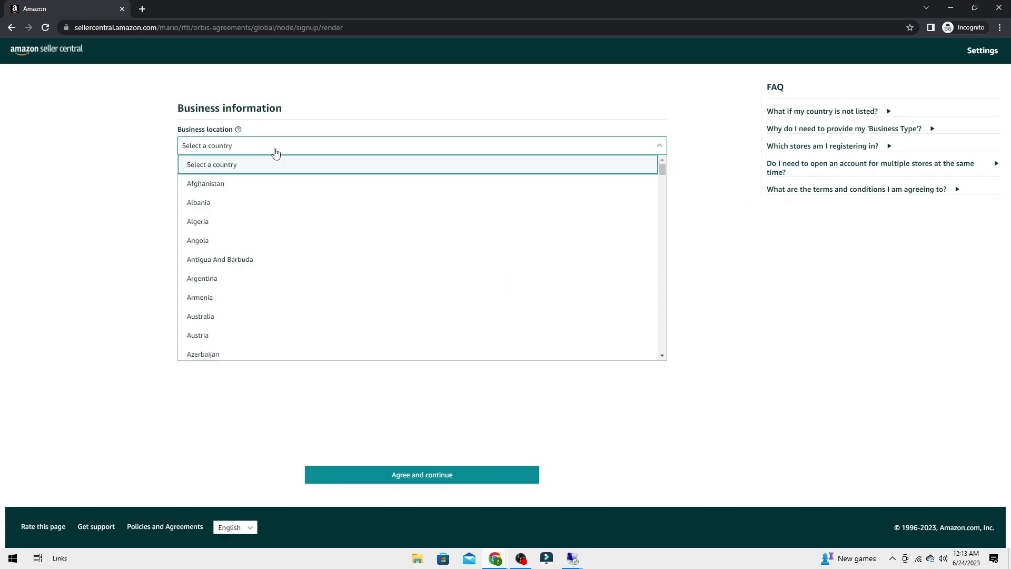
{"action": "key", "text": "p"}
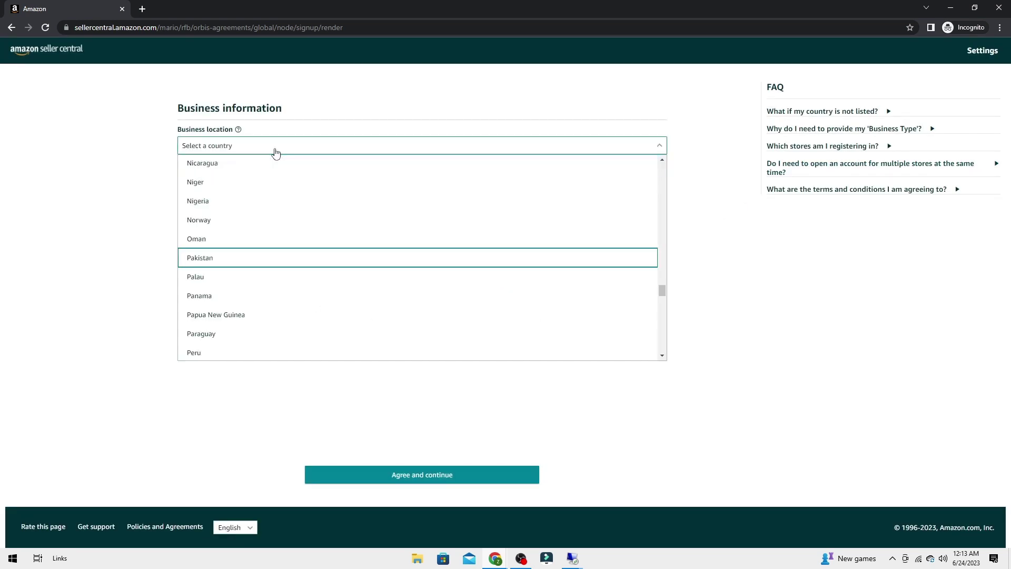
{"action": "key", "text": "Return"}
{"action": "left_click", "coordinate": [234, 203]}
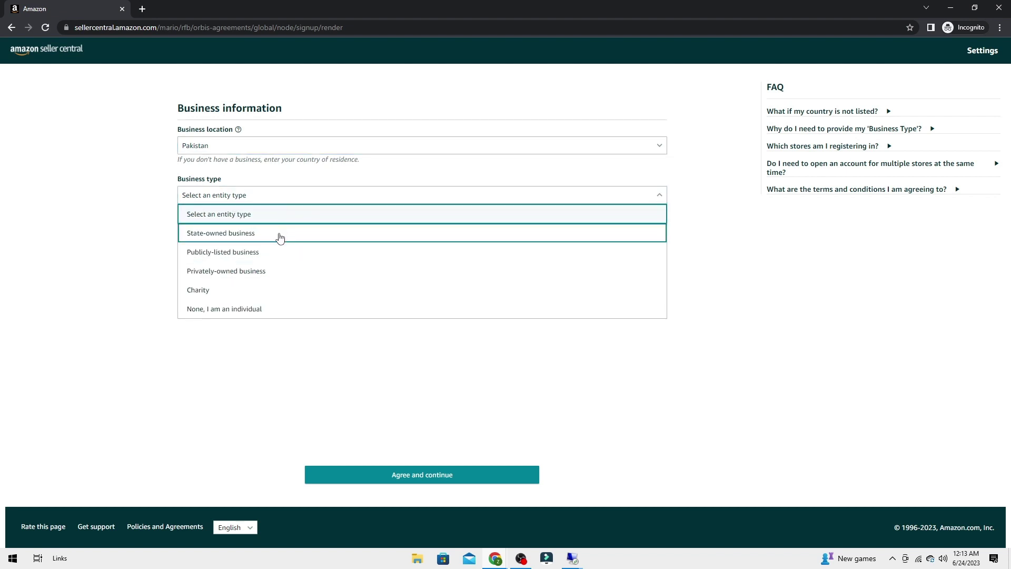
{"action": "left_click", "coordinate": [279, 238]}
{"action": "left_click", "coordinate": [311, 197]}
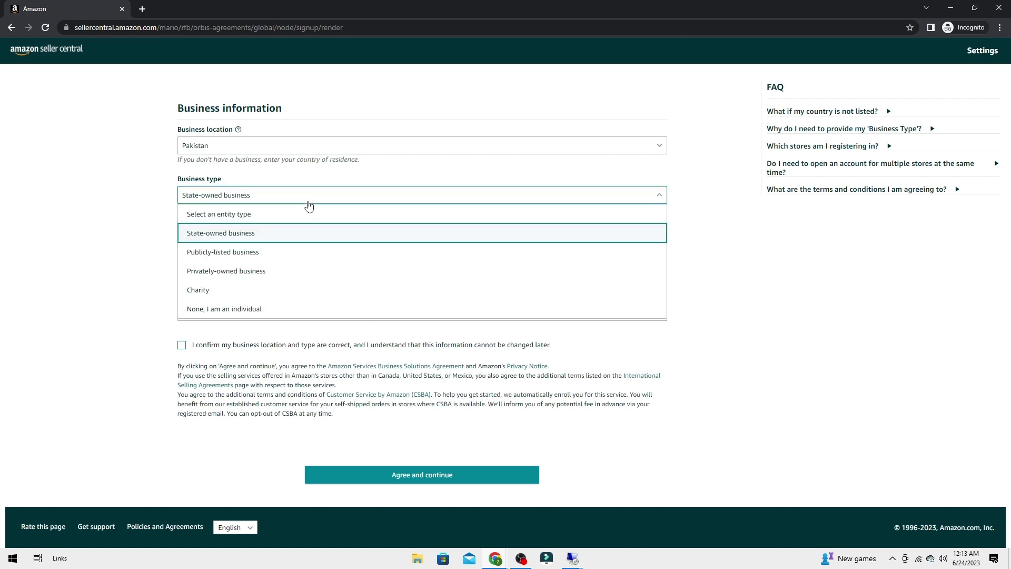
{"action": "left_click", "coordinate": [283, 238]}
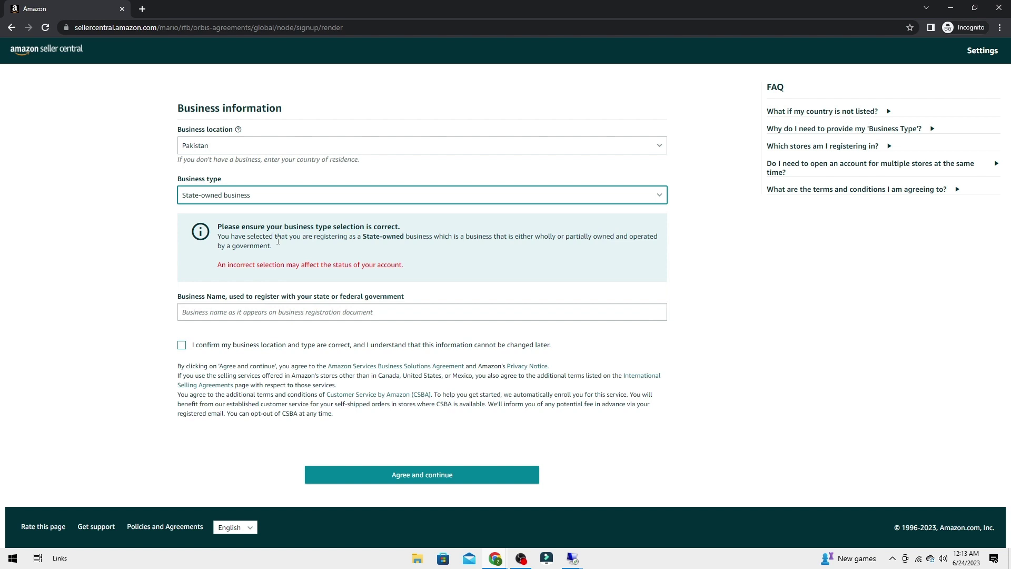
{"action": "left_click", "coordinate": [253, 313]}
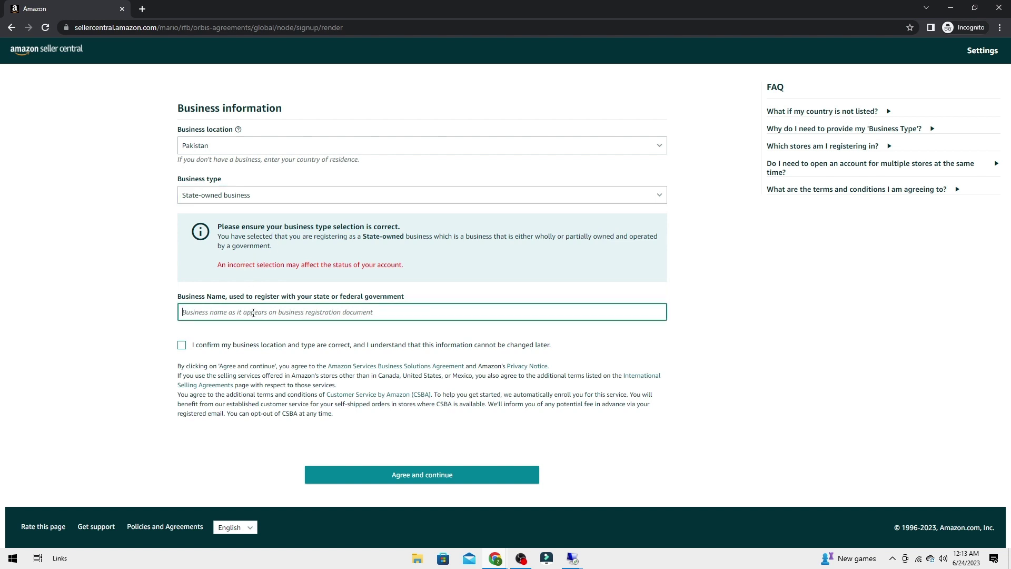
{"action": "type", "text": "Ahmad"}
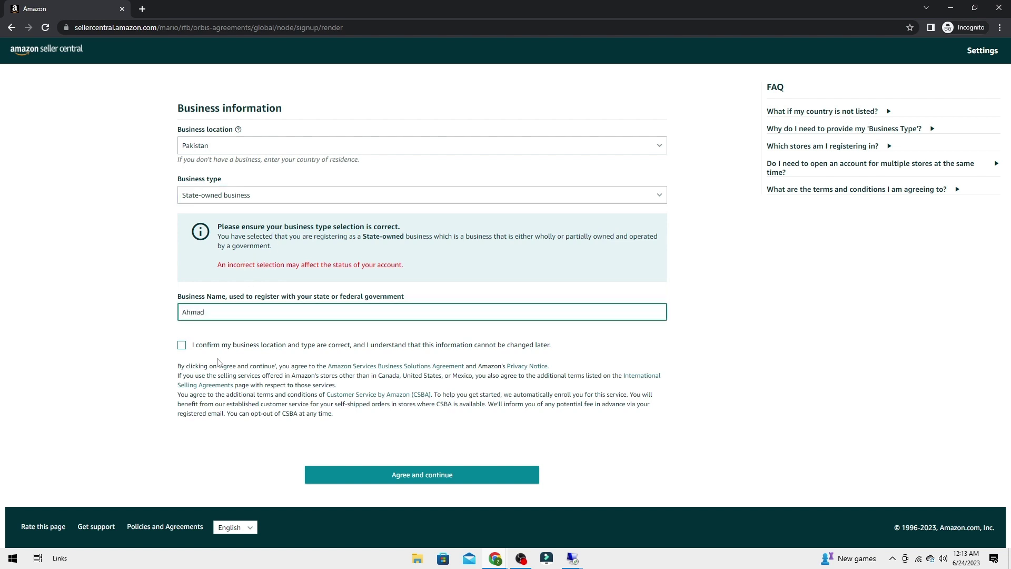
{"action": "left_click", "coordinate": [234, 349]}
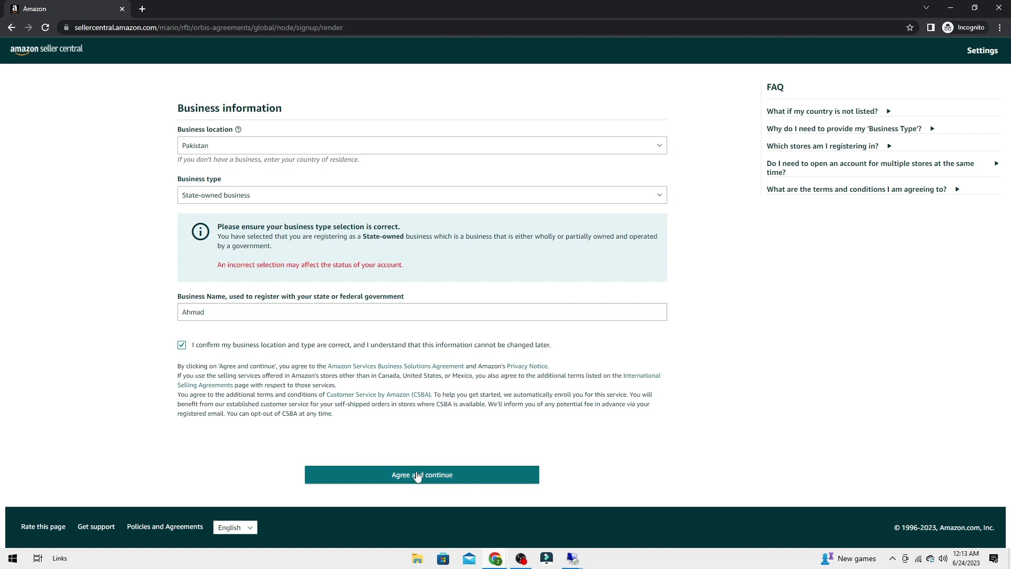
Agree to the terms and continue to the detailed Business information form
{"action": "left_click", "coordinate": [443, 483]}
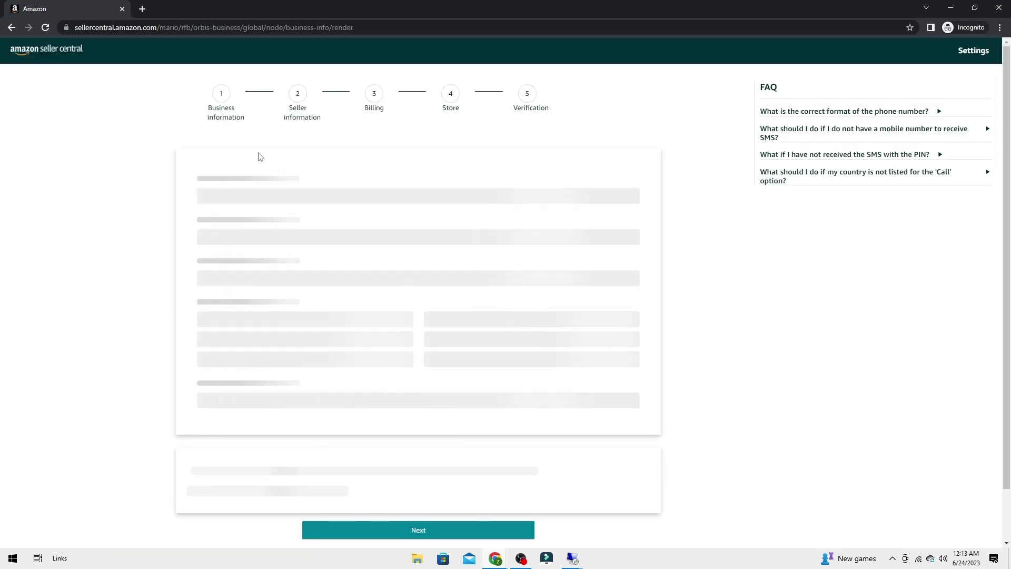
{"action": "triple_click", "coordinate": [219, 103]}
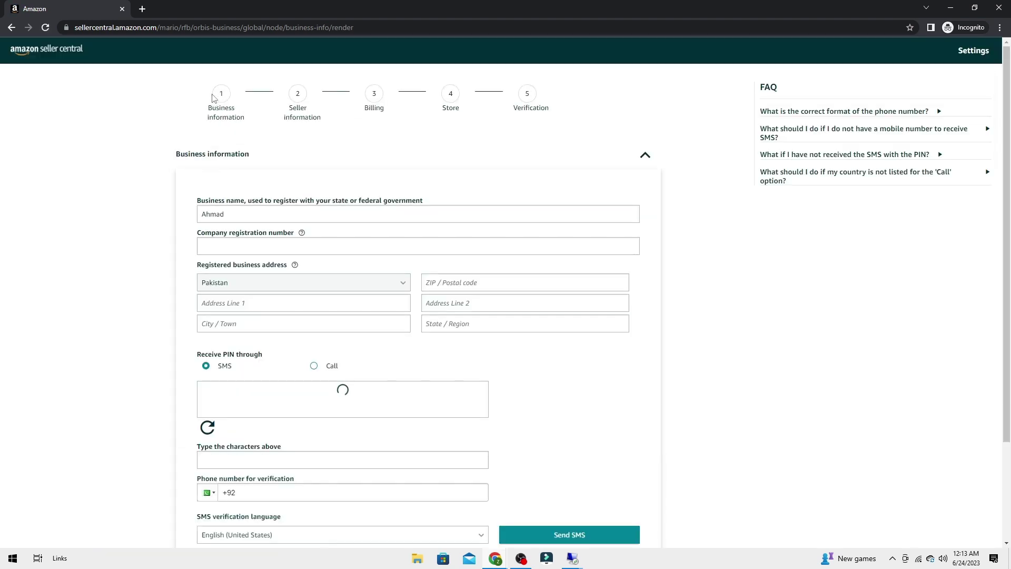
{"action": "left_click", "coordinate": [312, 140]}
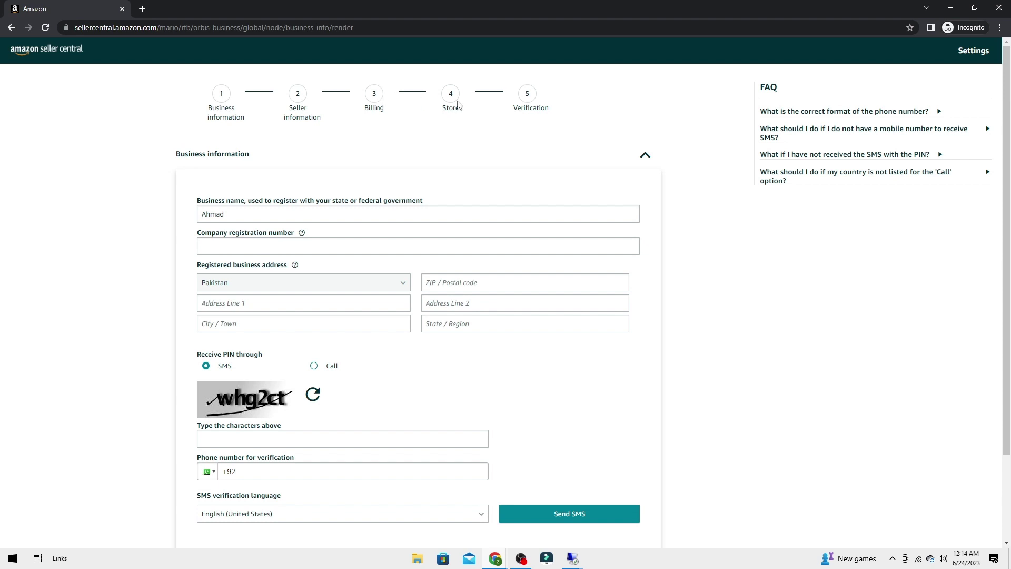
Scroll through the Business information form and highlight parts of its heading text
{"action": "scroll", "coordinate": [350, 198], "scroll_direction": "down", "scroll_amount": 2}
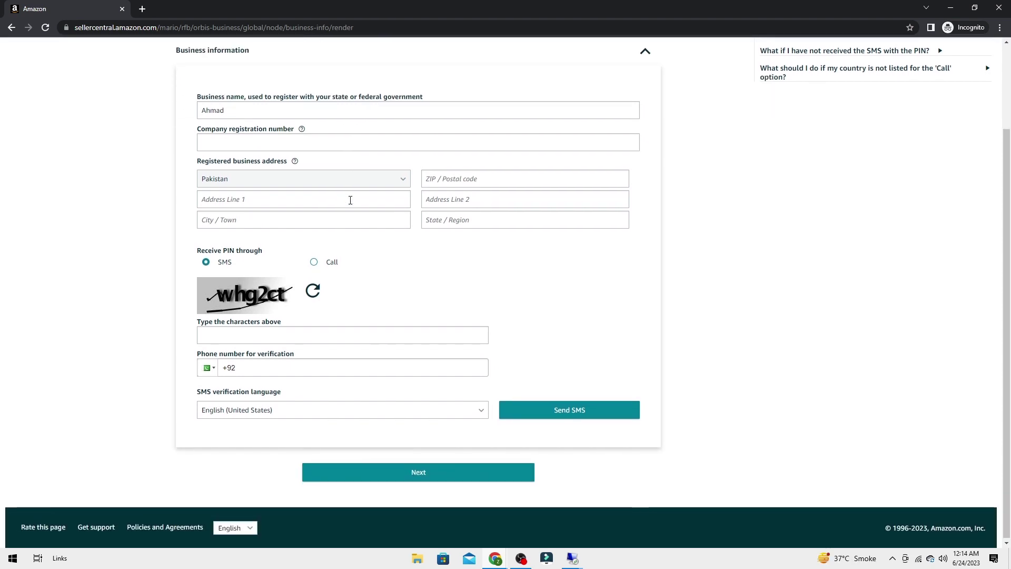
{"action": "scroll", "coordinate": [350, 198], "scroll_direction": "up", "scroll_amount": 2}
{"action": "left_click_drag", "start_coordinate": [280, 104], "coordinate": [353, 103]}
{"action": "double_click", "coordinate": [373, 107]}
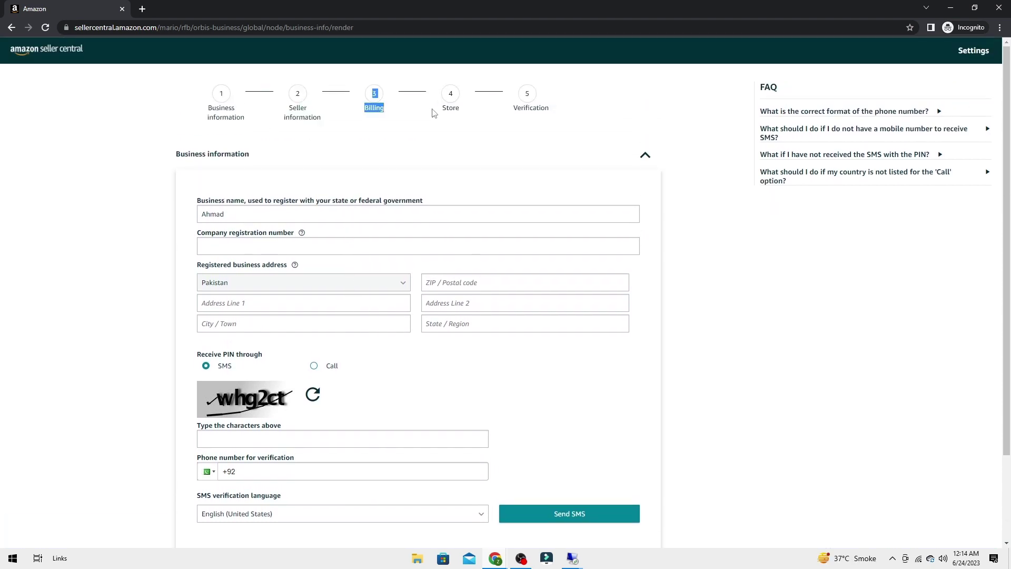
{"action": "double_click", "coordinate": [450, 108]}
{"action": "left_click", "coordinate": [511, 103]}
{"action": "left_click_drag", "start_coordinate": [511, 103], "coordinate": [574, 106]}
{"action": "left_click", "coordinate": [518, 121]}
{"action": "left_click_drag", "start_coordinate": [389, 110], "coordinate": [530, 107]}
{"action": "left_click", "coordinate": [547, 112]}
{"action": "left_click_drag", "start_coordinate": [355, 100], "coordinate": [380, 106]}
{"action": "left_click_drag", "start_coordinate": [289, 123], "coordinate": [311, 120]}
{"action": "left_click", "coordinate": [240, 128]}
{"action": "scroll", "coordinate": [261, 175], "scroll_direction": "down", "scroll_amount": 3}
{"action": "scroll", "coordinate": [260, 171], "scroll_direction": "up", "scroll_amount": 3}
{"action": "scroll", "coordinate": [379, 188], "scroll_direction": "down", "scroll_amount": 2}
{"action": "scroll", "coordinate": [379, 190], "scroll_direction": "up", "scroll_amount": 2}
{"action": "scroll", "coordinate": [437, 124], "scroll_direction": "down", "scroll_amount": 1}
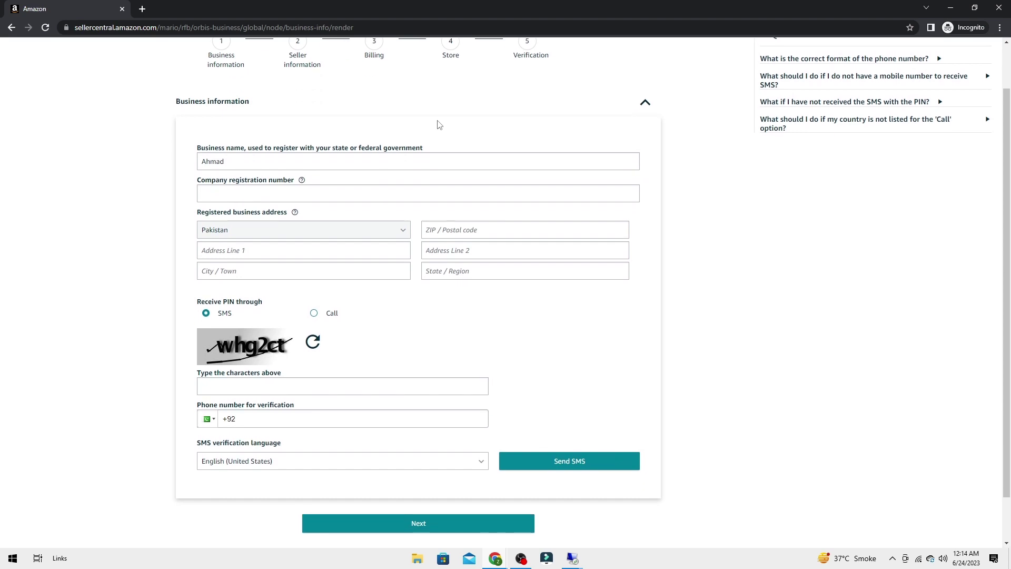
{"action": "scroll", "coordinate": [438, 125], "scroll_direction": "up", "scroll_amount": 1}
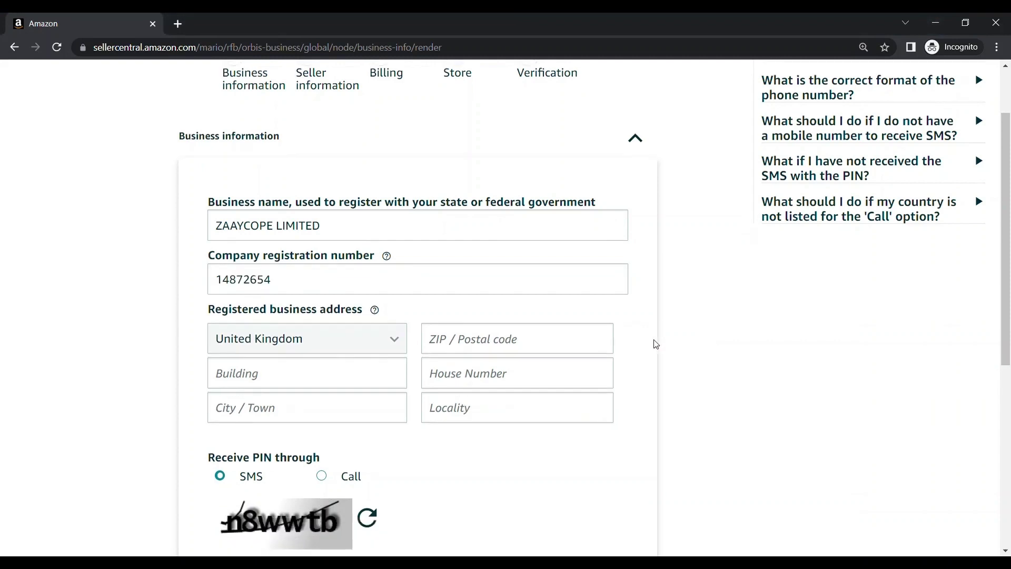
Paste the registered address postcode and enter 51 as both house number and building
{"action": "scroll", "coordinate": [679, 519], "scroll_direction": "down", "scroll_amount": 4}
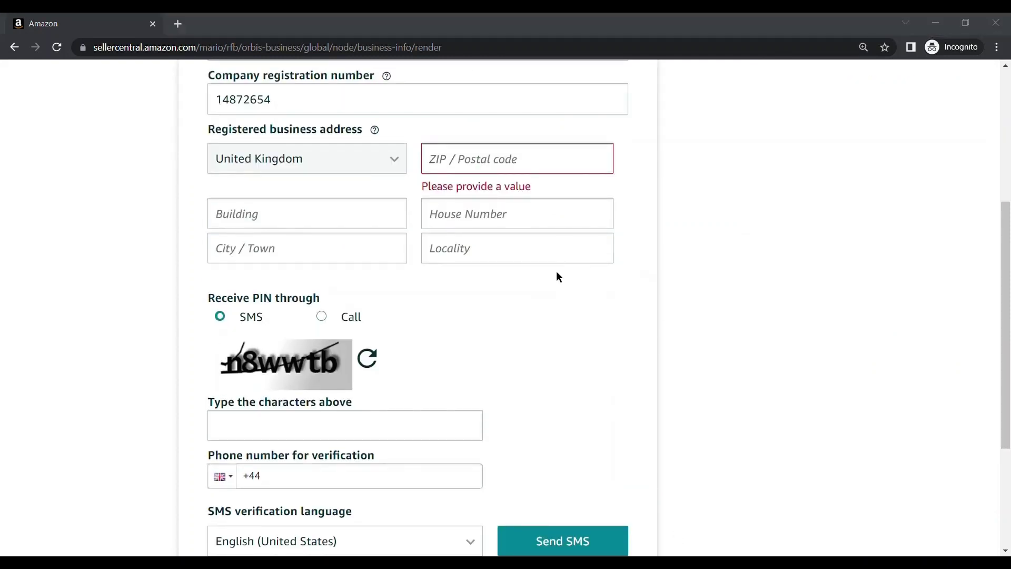
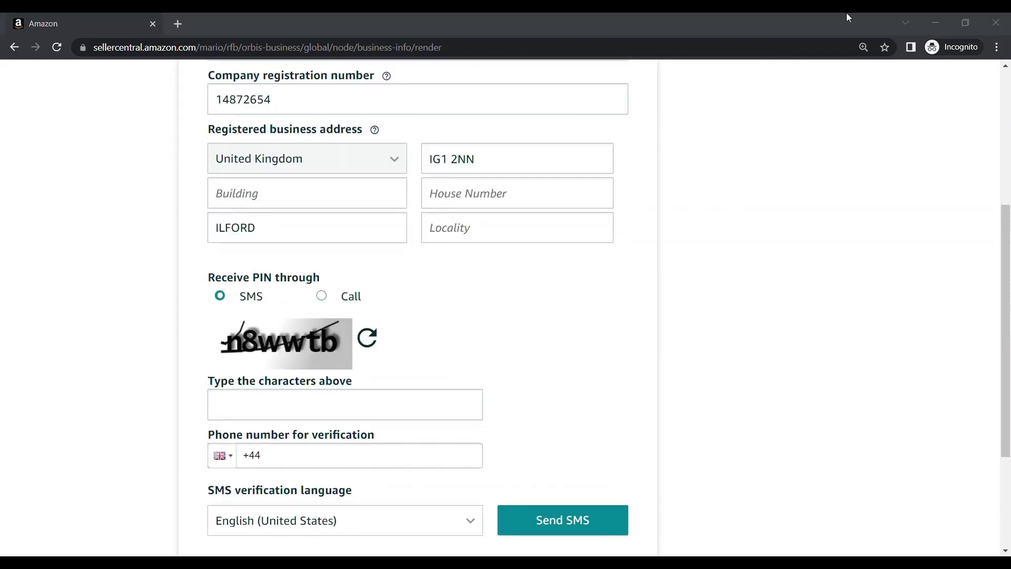
{"action": "left_click", "coordinate": [492, 194]}
{"action": "left_click", "coordinate": [323, 196]}
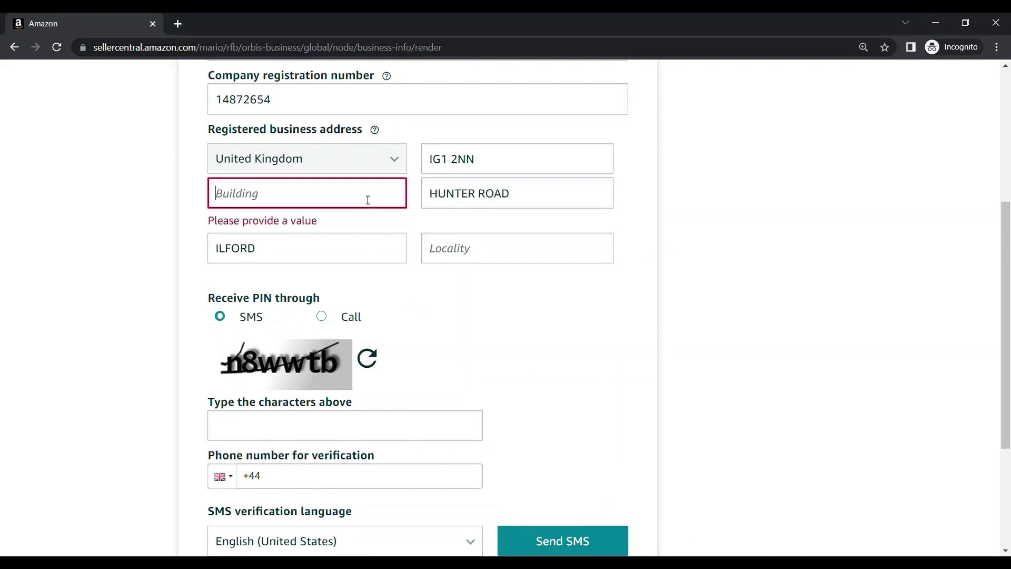
Type the captcha characters, paste the phone number and request the PIN by SMS
{"action": "scroll", "coordinate": [474, 210], "scroll_direction": "down", "scroll_amount": 3}
{"action": "left_click", "coordinate": [341, 277]}
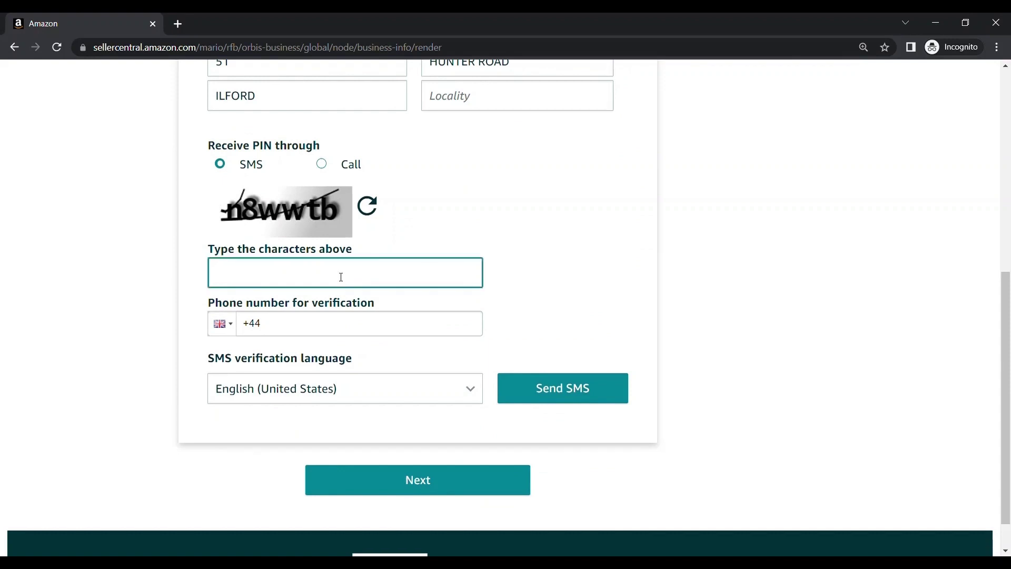
{"action": "type", "text": "n8wwtb"}
{"action": "left_click", "coordinate": [388, 326]}
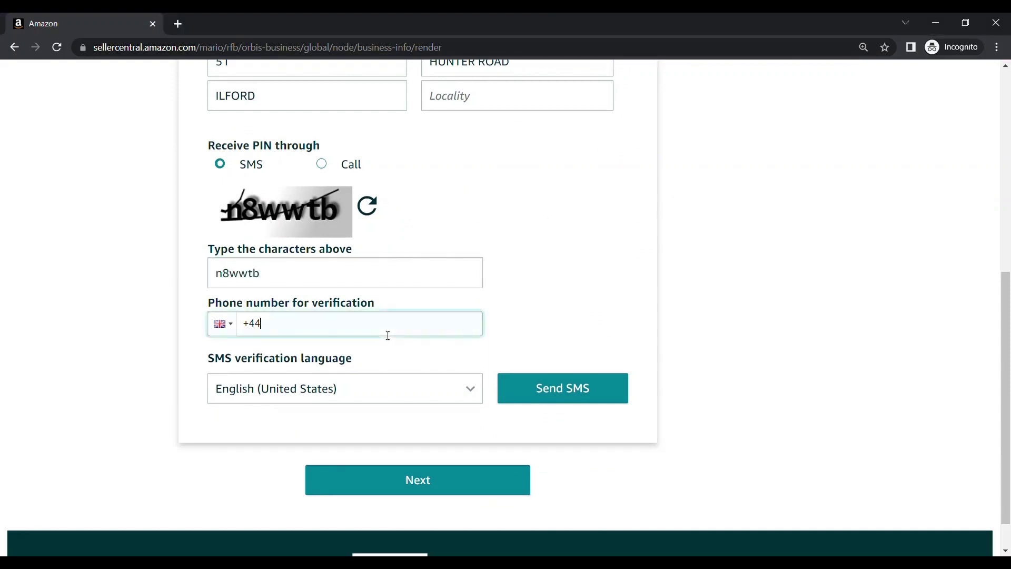
{"action": "key", "text": "ctrl+v"}
{"action": "left_click", "coordinate": [579, 388]}
{"action": "left_click", "coordinate": [432, 319]}
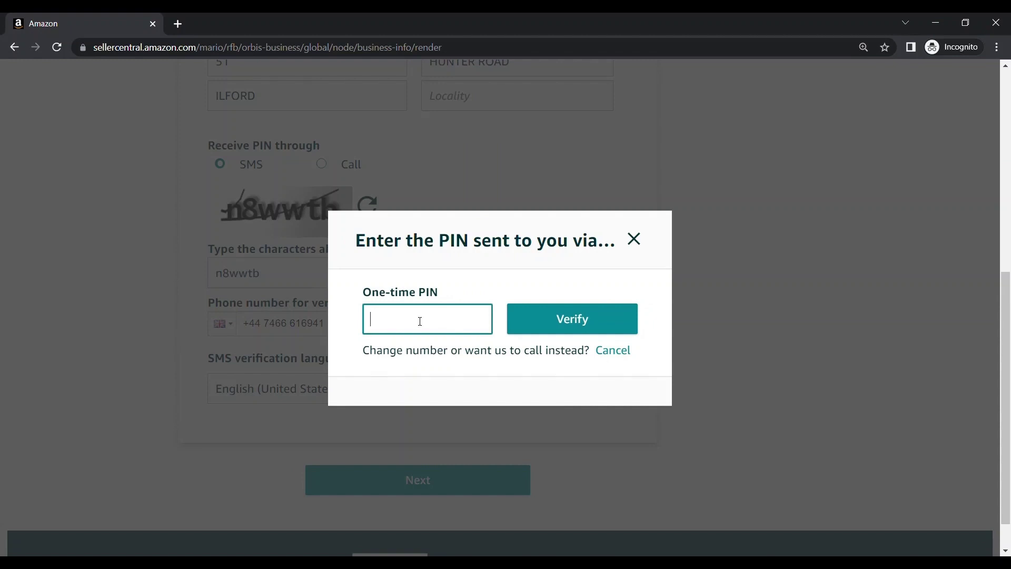
Enter the SMS PIN to verify the phone number and try to continue
{"action": "left_click", "coordinate": [612, 331]}
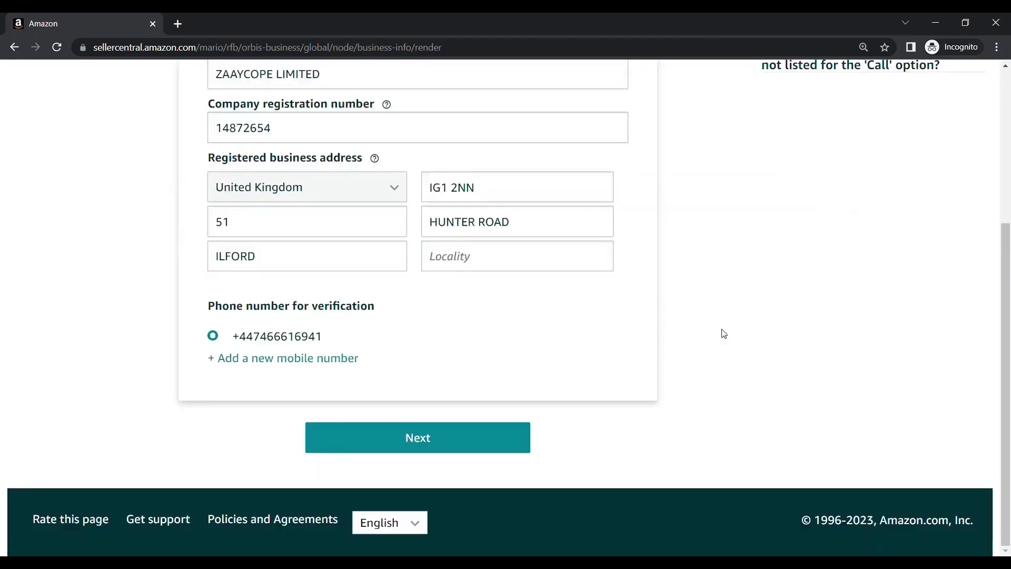
{"action": "left_click", "coordinate": [751, 354]}
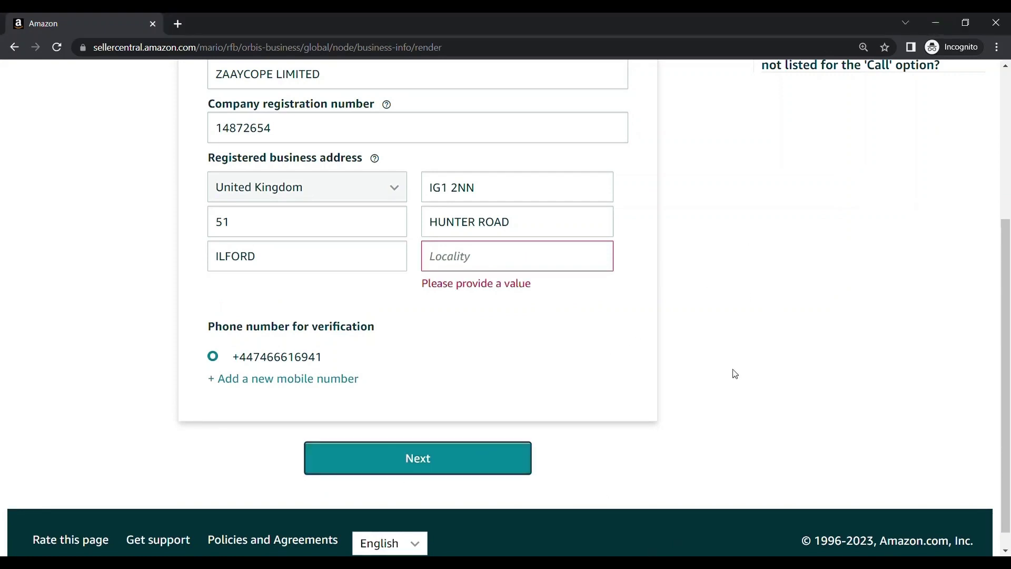
Enter ENGLAND as the registered address locality and submit the form
{"action": "scroll", "coordinate": [514, 331], "scroll_direction": "up", "scroll_amount": 1}
{"action": "left_click", "coordinate": [501, 325]}
{"action": "type", "text": "ENGLAND"}
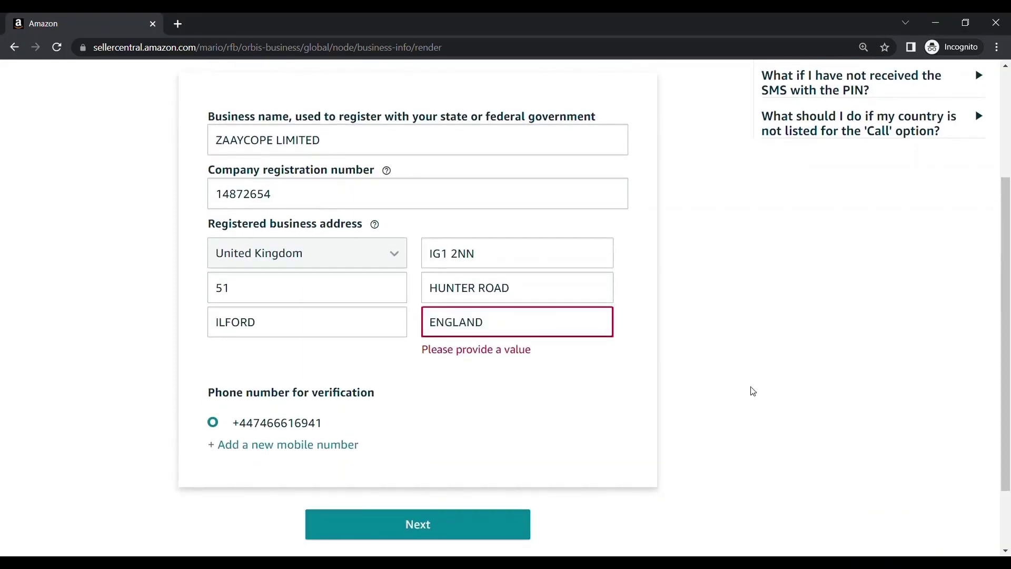
{"action": "key", "text": "Return"}
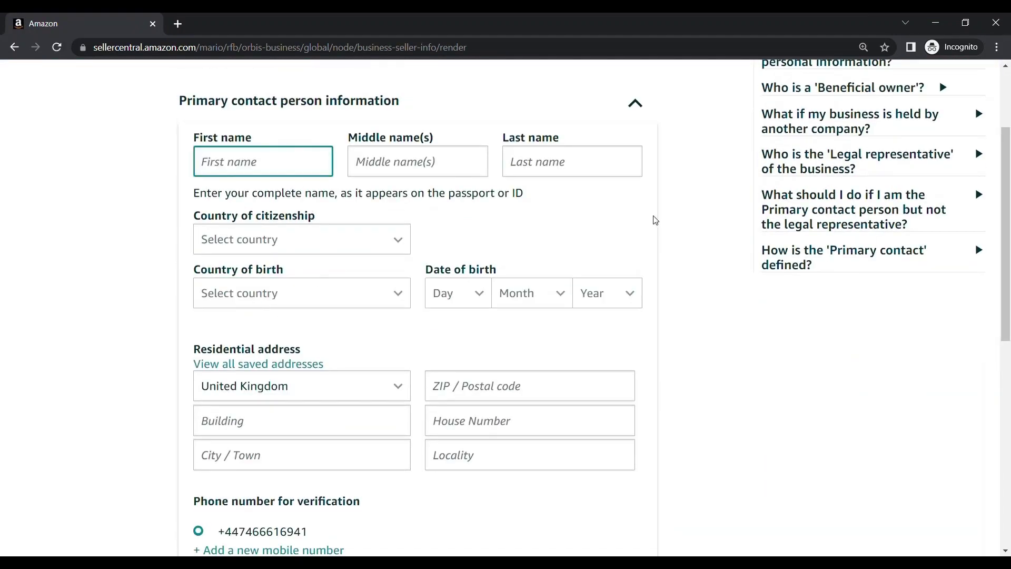
Enter the contact's first and last name and set citizenship and country of birth to Pakistan
{"action": "key", "text": "Tab"}
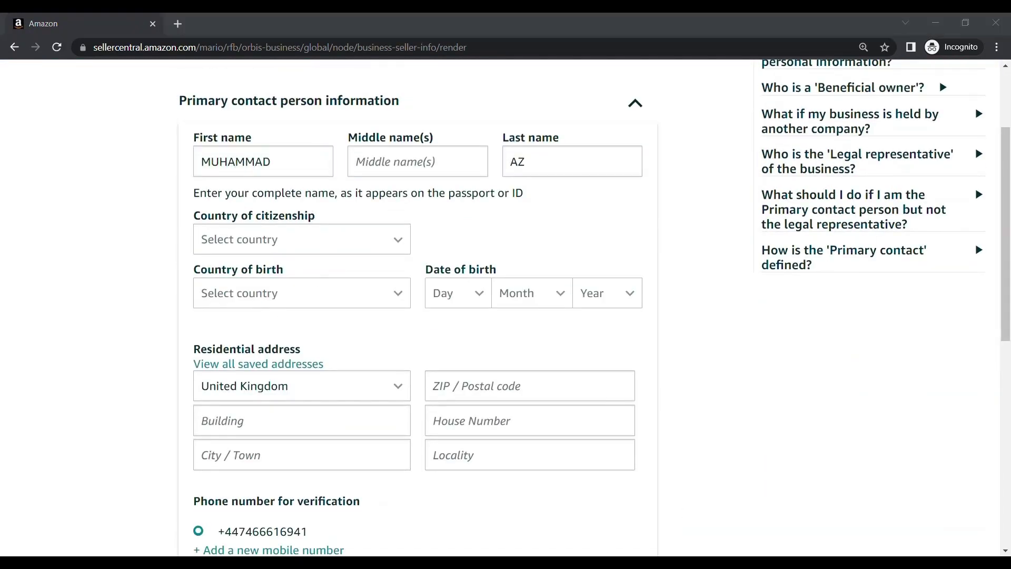
{"action": "left_click", "coordinate": [374, 243]}
{"action": "key", "text": "p"}
{"action": "key", "text": "Return"}
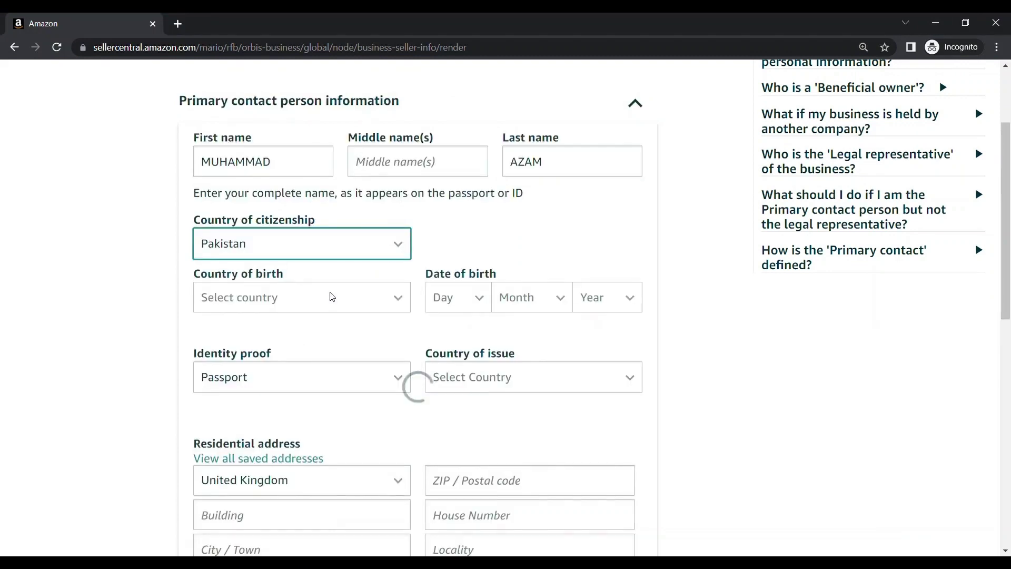
{"action": "left_click", "coordinate": [332, 296]}
{"action": "key", "text": "p"}
{"action": "key", "text": "Return"}
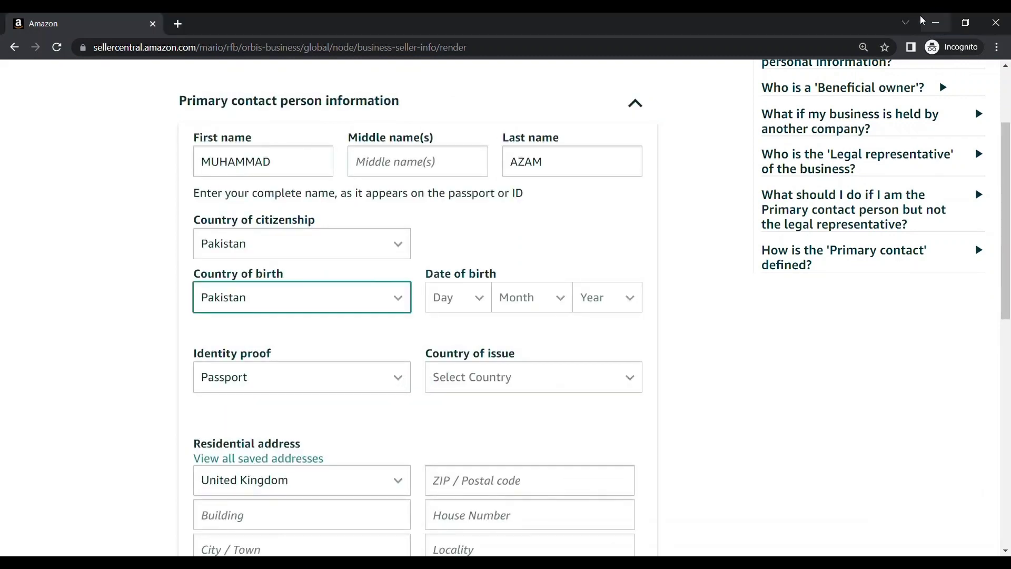
{"action": "left_click", "coordinate": [458, 297]}
{"action": "left_click", "coordinate": [450, 497]}
{"action": "left_click", "coordinate": [529, 297]}
{"action": "left_click", "coordinate": [519, 523]}
{"action": "left_click", "coordinate": [603, 297]}
{"action": "scroll", "coordinate": [618, 407], "scroll_direction": "down", "scroll_amount": 3}
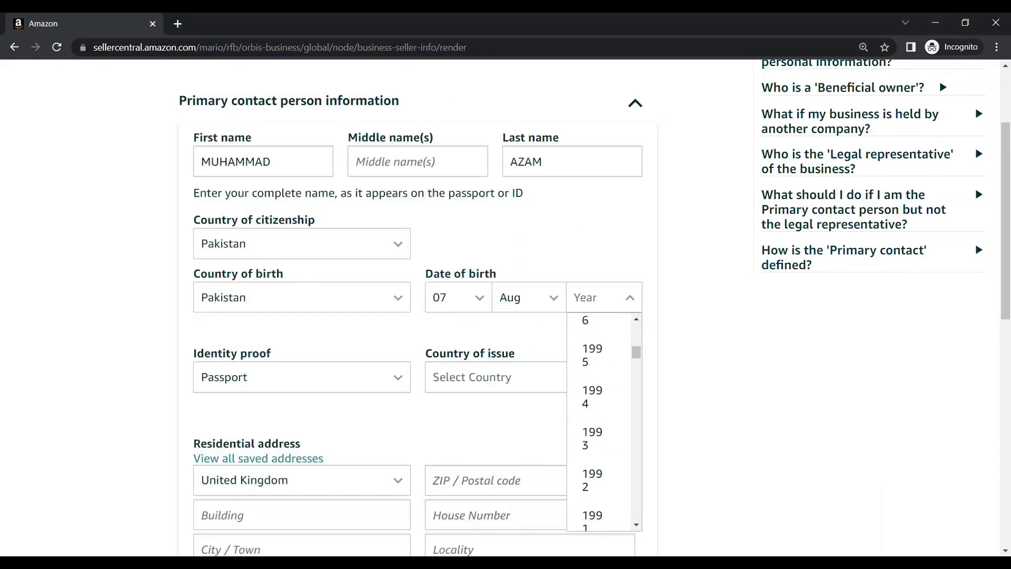
{"action": "left_click", "coordinate": [601, 305]}
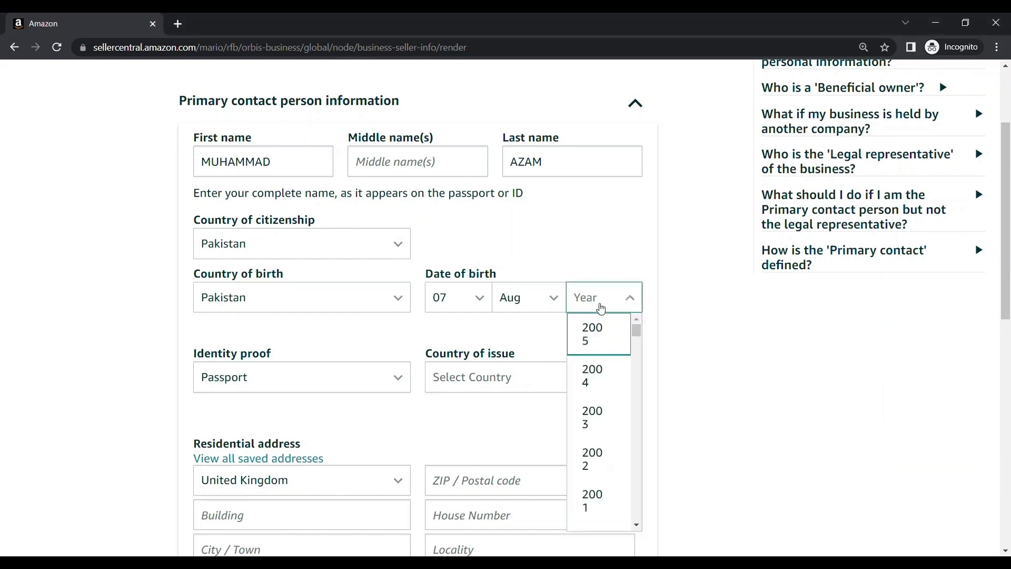
{"action": "scroll", "coordinate": [591, 419], "scroll_direction": "down", "scroll_amount": 5}
{"action": "left_click", "coordinate": [590, 421]}
Set the passport's country of issue to Pakistan and enter the passport number
{"action": "scroll", "coordinate": [698, 368], "scroll_direction": "down", "scroll_amount": 1}
{"action": "left_click", "coordinate": [537, 311]}
{"action": "key", "text": "p"}
{"action": "key", "text": "Return"}
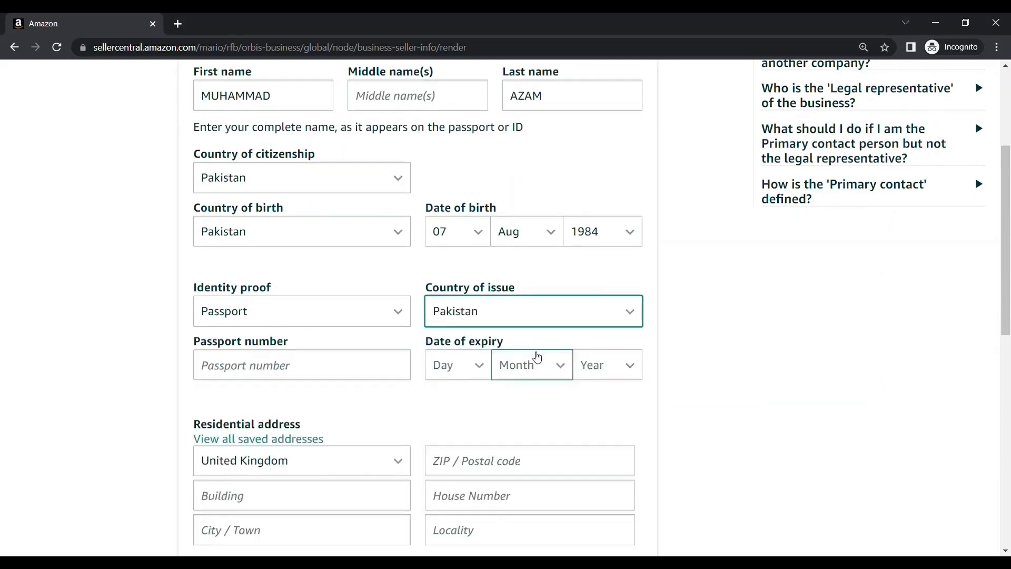
{"action": "scroll", "coordinate": [537, 355], "scroll_direction": "down", "scroll_amount": 1}
{"action": "left_click", "coordinate": [301, 298]}
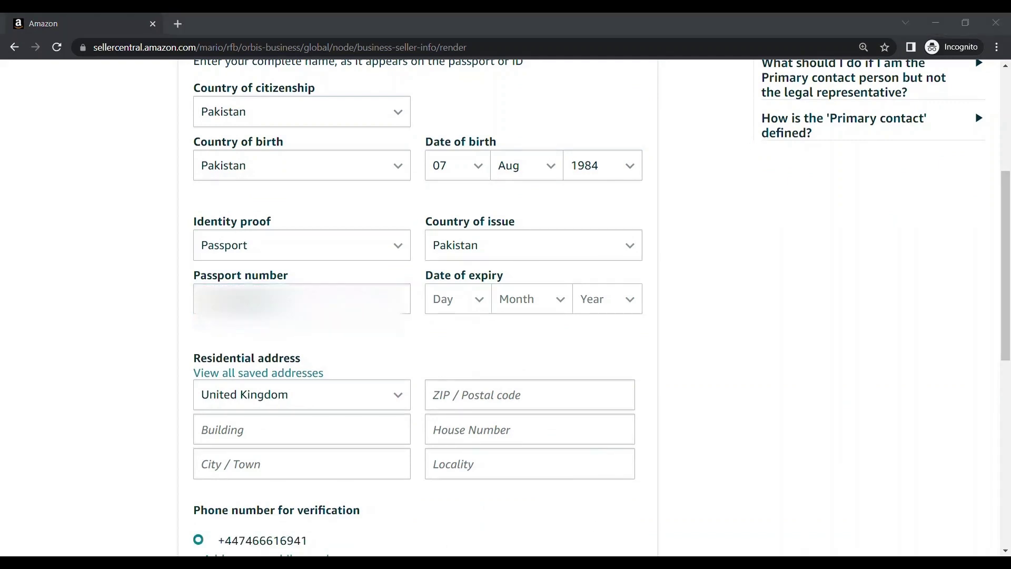
Set the passport expiry date to 10 Feb 2025
{"action": "left_click", "coordinate": [476, 297]}
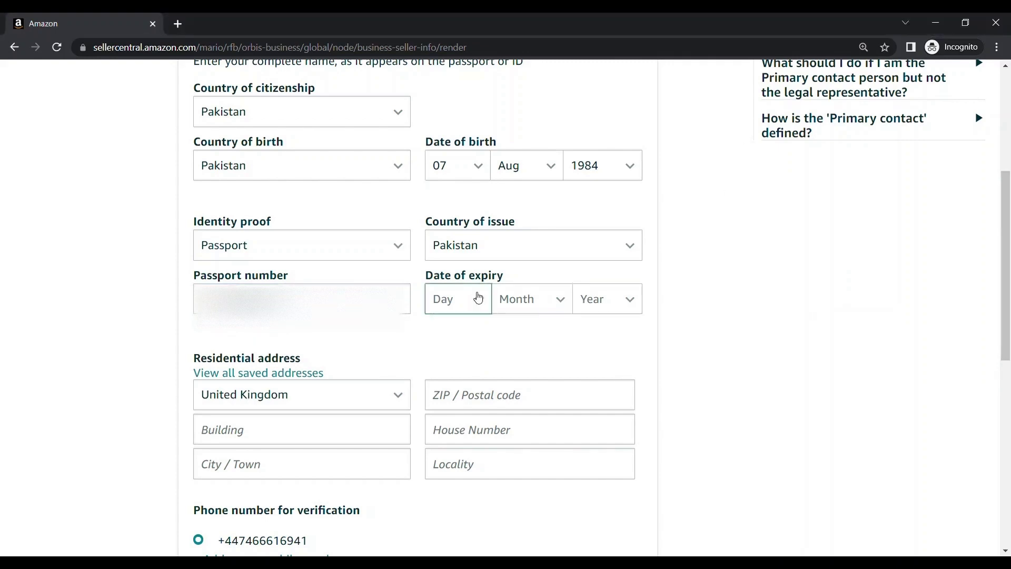
{"action": "left_click", "coordinate": [448, 421]}
{"action": "left_click", "coordinate": [521, 304]}
{"action": "left_click", "coordinate": [519, 359]}
{"action": "left_click", "coordinate": [611, 300]}
{"action": "scroll", "coordinate": [613, 413], "scroll_direction": "down", "scroll_amount": 3}
{"action": "left_click", "coordinate": [611, 379]}
{"action": "scroll", "coordinate": [691, 361], "scroll_direction": "down", "scroll_amount": 1}
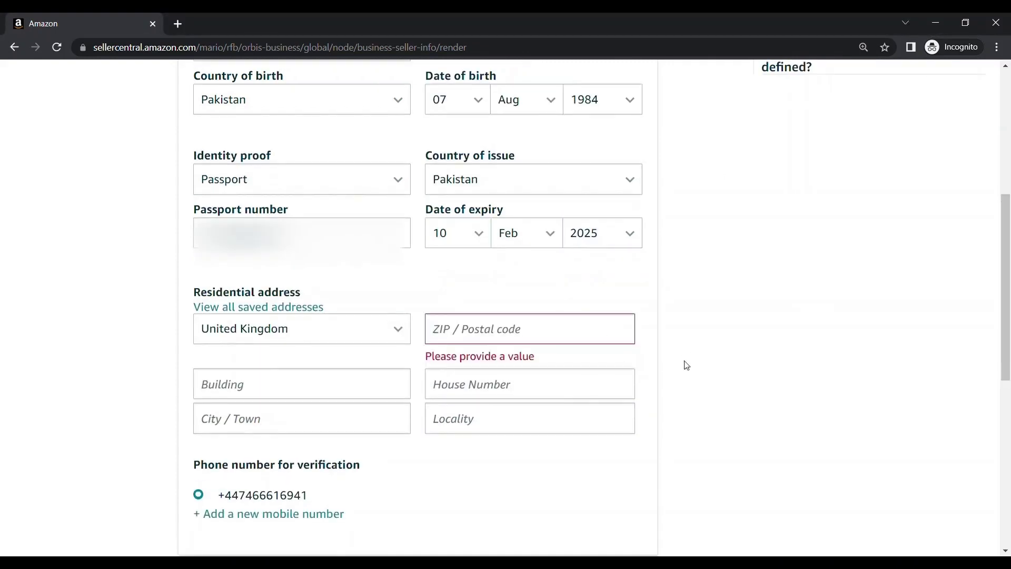
Fill in the residential postcode, building number, street and locality
{"action": "left_click", "coordinate": [521, 330]}
{"action": "key", "text": "Tab"}
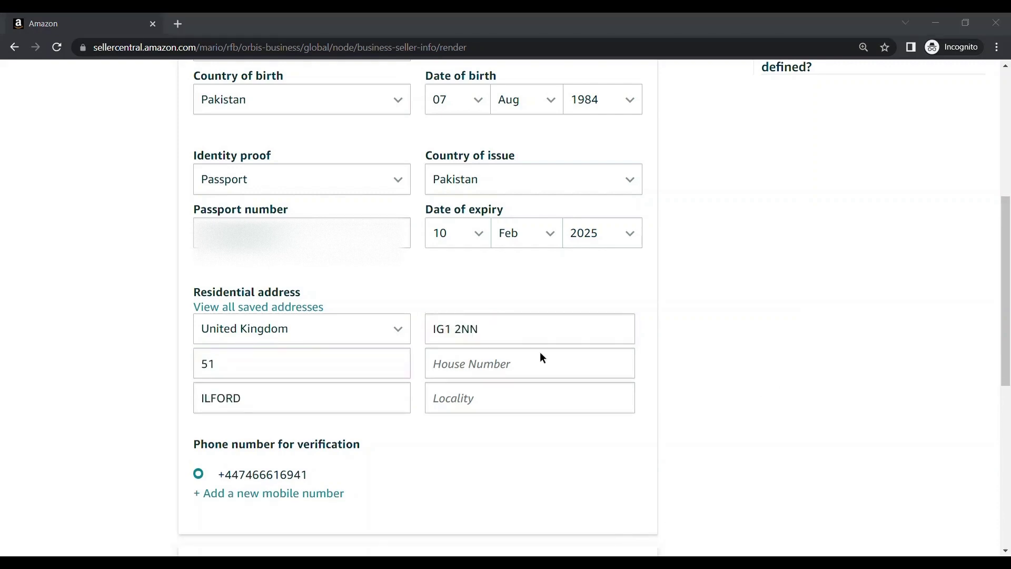
{"action": "key", "text": "alt+Tab"}
{"action": "key", "text": "Tab"}
{"action": "key", "text": "Tab"}
{"action": "key", "text": "alt+Tab"}
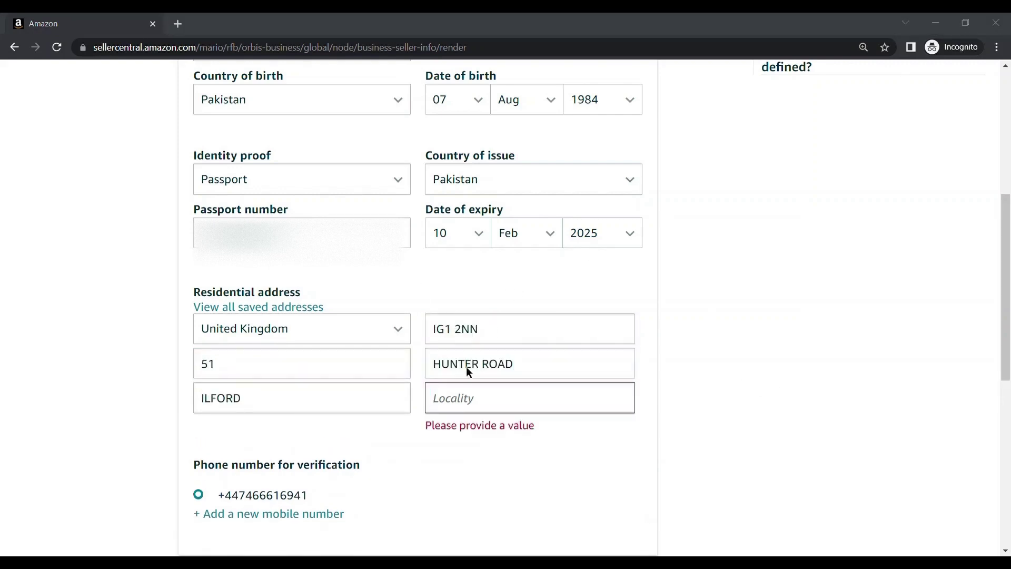
{"action": "key", "text": "alt+Tab"}
{"action": "scroll", "coordinate": [287, 266], "scroll_direction": "down", "scroll_amount": 5}
Mark the contact as beneficial owner and legal representative, confirm all owners added, and submit
{"action": "left_click", "coordinate": [286, 266]}
{"action": "left_click", "coordinate": [315, 291]}
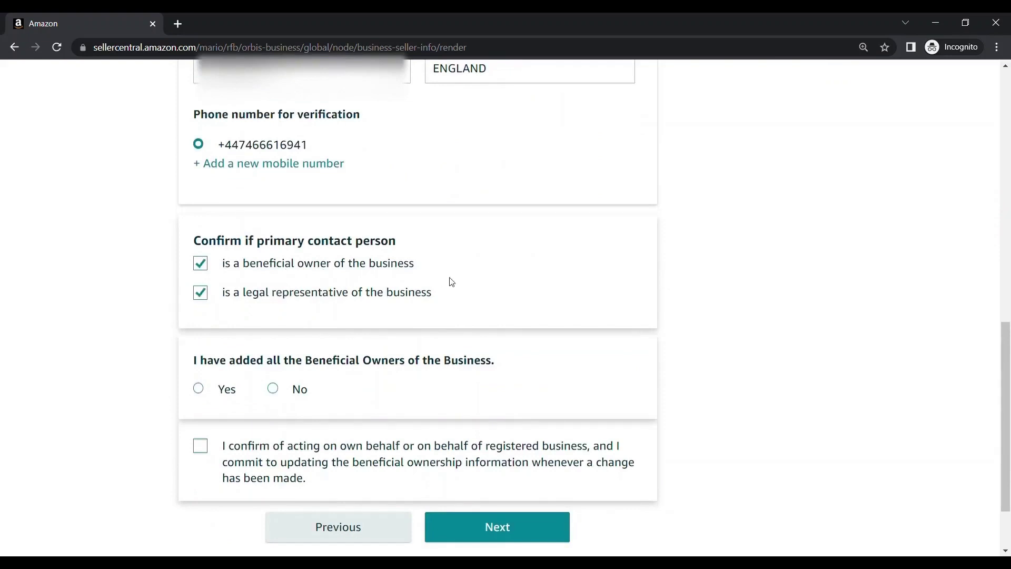
{"action": "scroll", "coordinate": [451, 282], "scroll_direction": "down", "scroll_amount": 1}
{"action": "left_click", "coordinate": [204, 323]}
{"action": "scroll", "coordinate": [204, 323], "scroll_direction": "down", "scroll_amount": 1}
{"action": "left_click", "coordinate": [200, 357]}
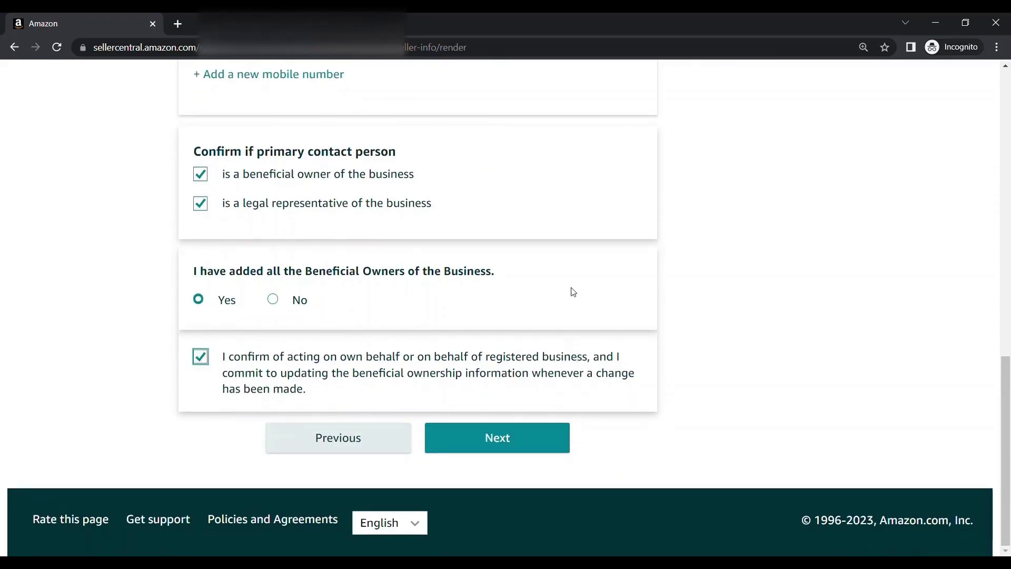
{"action": "left_click", "coordinate": [272, 299]}
{"action": "left_click", "coordinate": [199, 300]}
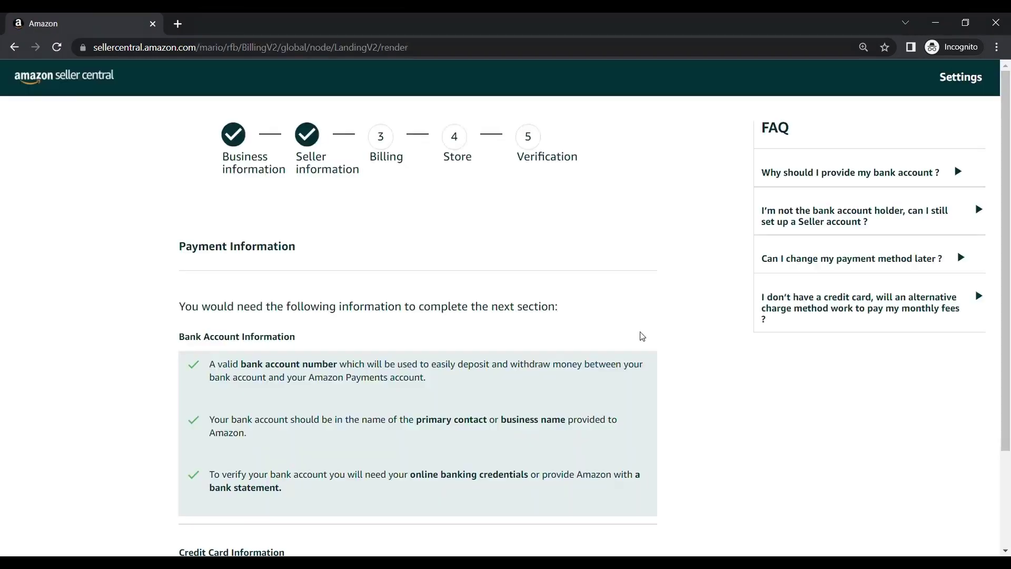
Pick Monzo as the financial institution and enter United Kingdom
{"action": "scroll", "coordinate": [628, 347], "scroll_direction": "down", "scroll_amount": 5}
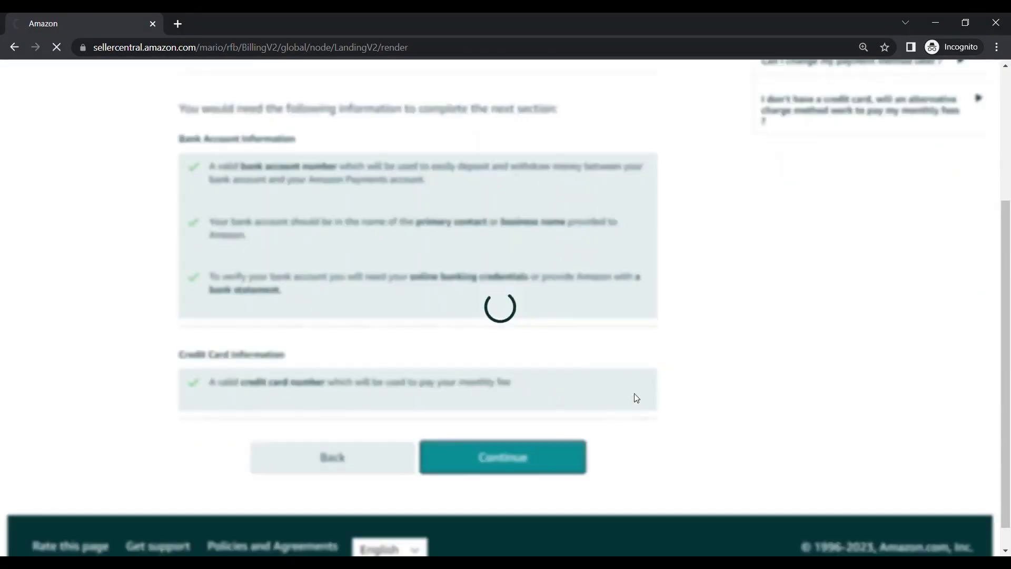
{"action": "scroll", "coordinate": [296, 226], "scroll_direction": "down", "scroll_amount": 5}
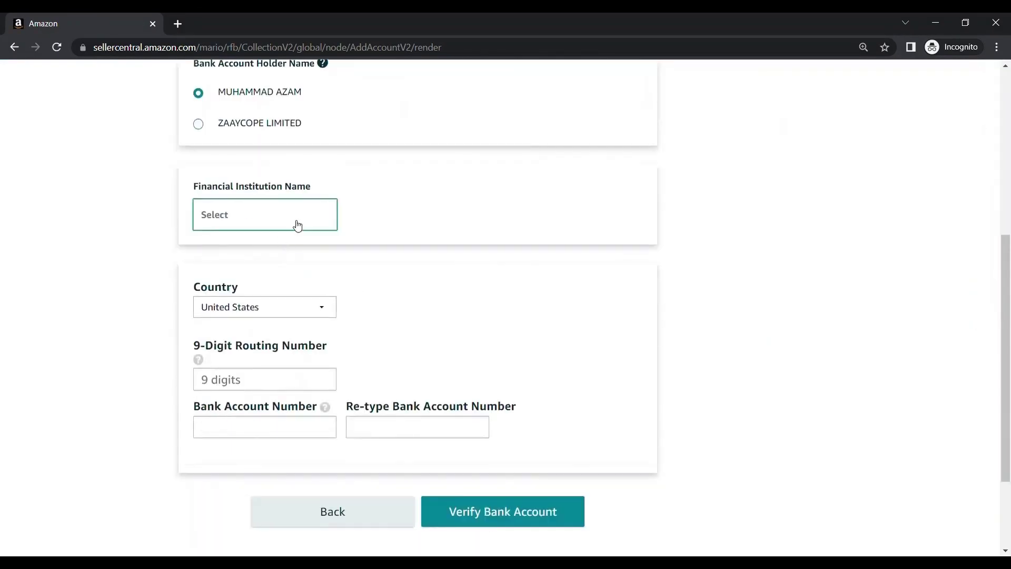
{"action": "left_click", "coordinate": [296, 225]}
{"action": "type", "text": "MO"}
{"action": "left_click", "coordinate": [303, 305]}
{"action": "scroll", "coordinate": [307, 196], "scroll_direction": "down", "scroll_amount": 3}
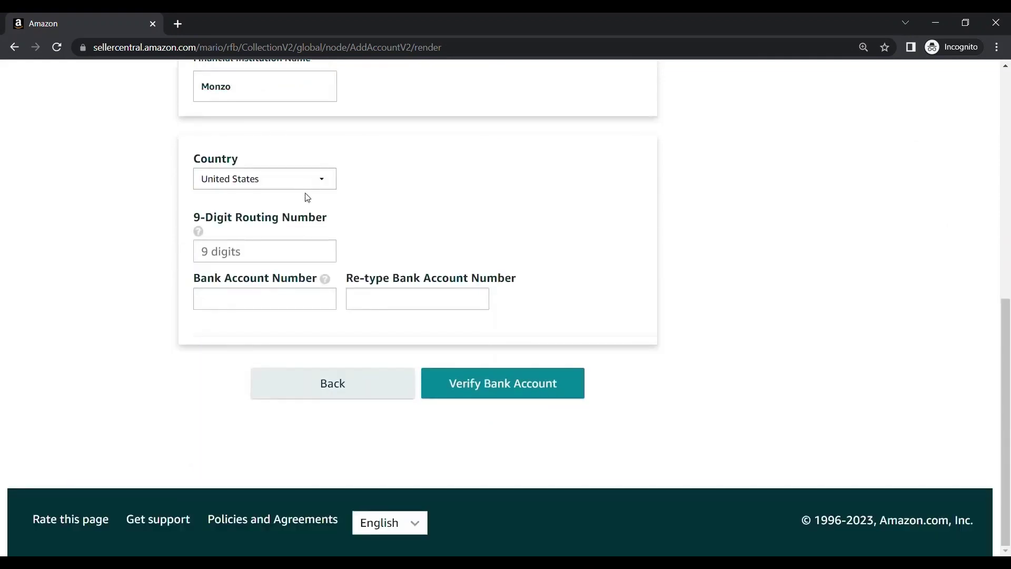
{"action": "type", "text": "united k"}
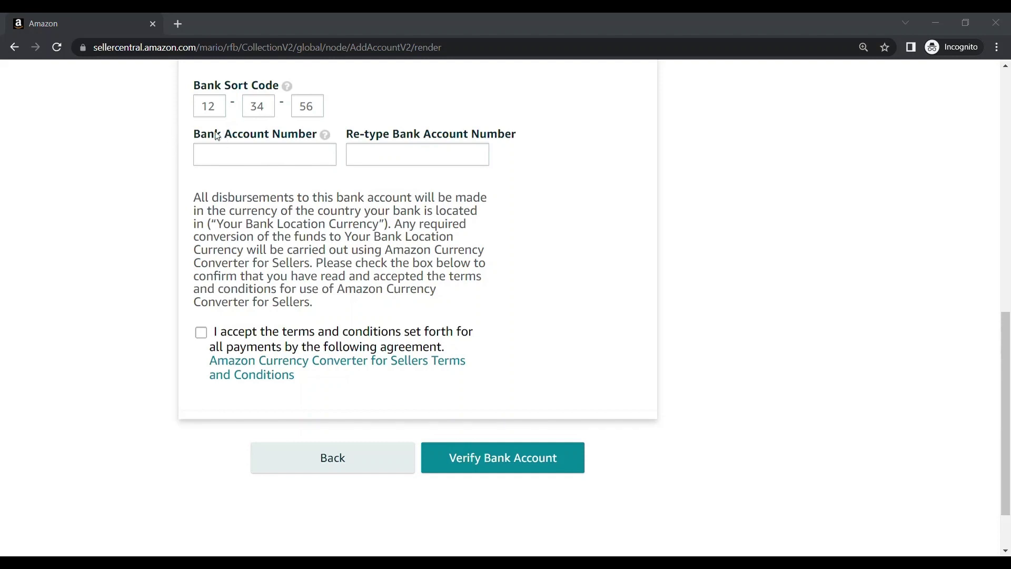
Enter the bank sort code and the account number in both account number fields
{"action": "left_click", "coordinate": [211, 114]}
{"action": "type", "text": "04-00-04"}
{"action": "key", "text": "Tab"}
{"action": "key", "text": "Tab"}
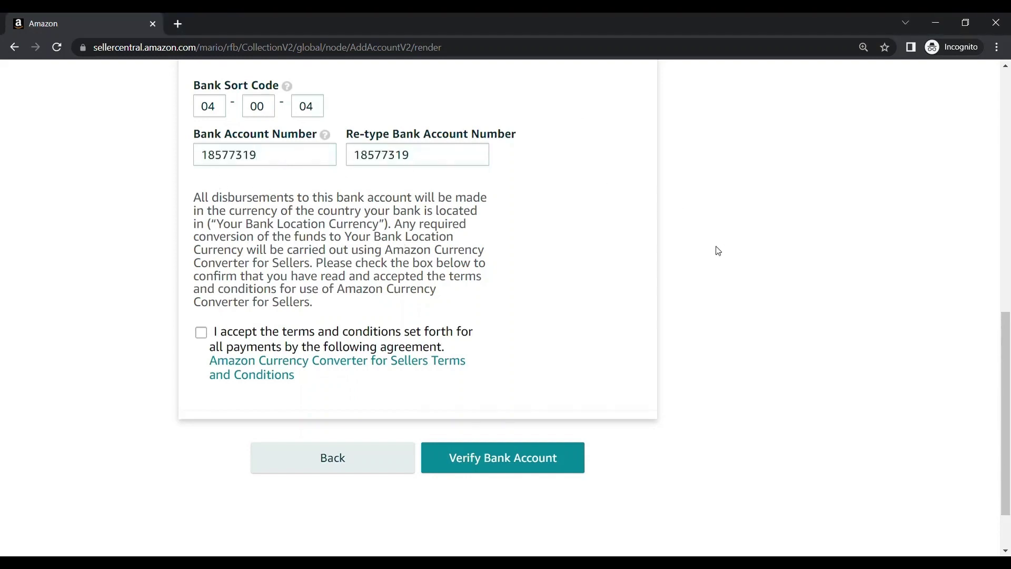
Accept the currency converter terms and submit the bank account for verification
{"action": "left_click", "coordinate": [200, 332]}
{"action": "scroll", "coordinate": [456, 345], "scroll_direction": "up", "scroll_amount": 6}
{"action": "scroll", "coordinate": [523, 524], "scroll_direction": "down", "scroll_amount": 5}
{"action": "left_click", "coordinate": [523, 524]}
{"action": "scroll", "coordinate": [619, 299], "scroll_direction": "down", "scroll_amount": 3}
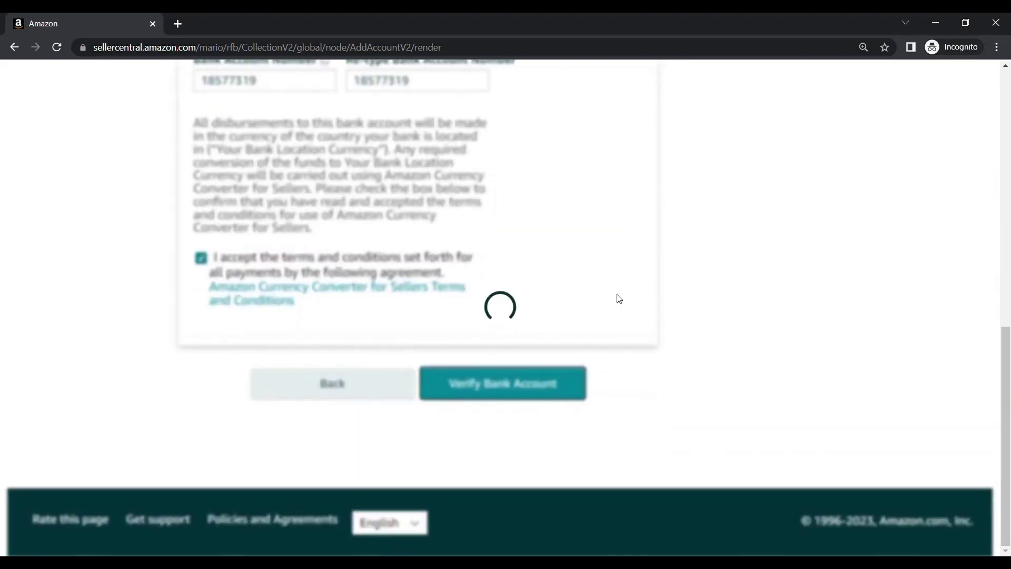
{"action": "key", "text": "Return"}
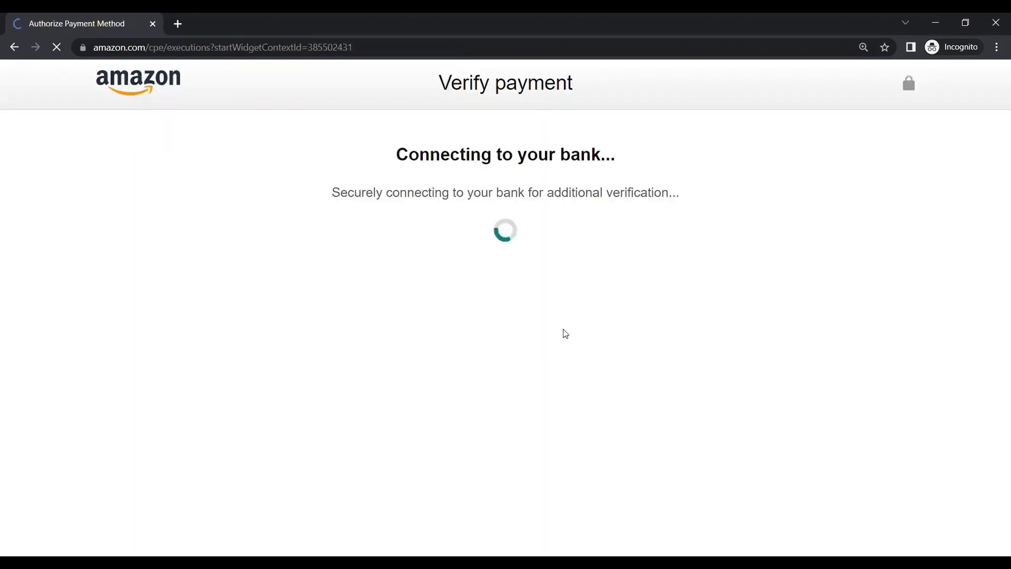
Allow TrueLayer one-off access to the Monzo account
{"action": "scroll", "coordinate": [565, 334], "scroll_direction": "down", "scroll_amount": 4}
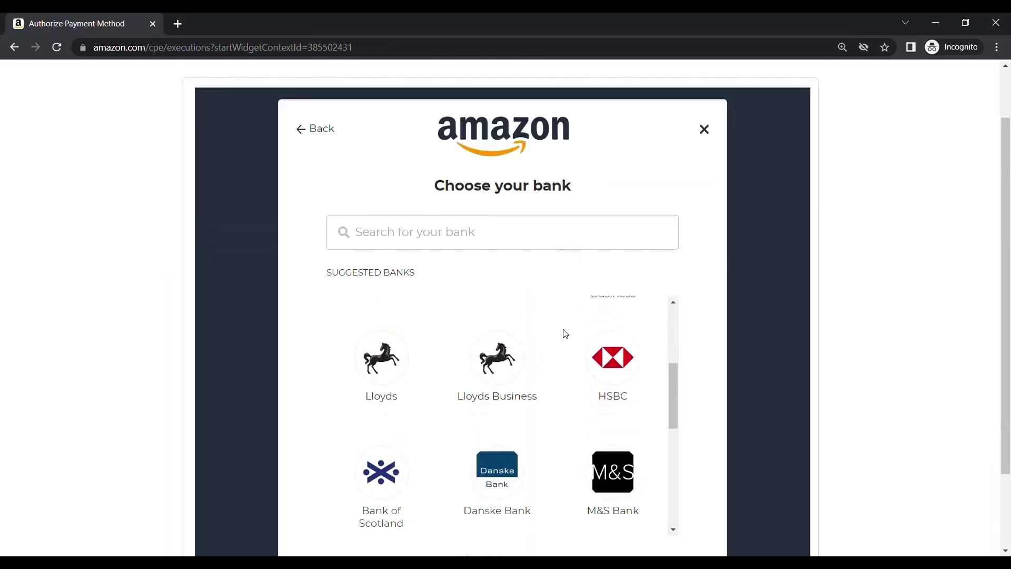
{"action": "scroll", "coordinate": [565, 333], "scroll_direction": "down", "scroll_amount": 5}
{"action": "scroll", "coordinate": [609, 323], "scroll_direction": "up", "scroll_amount": 10}
{"action": "scroll", "coordinate": [605, 337], "scroll_direction": "down", "scroll_amount": 3}
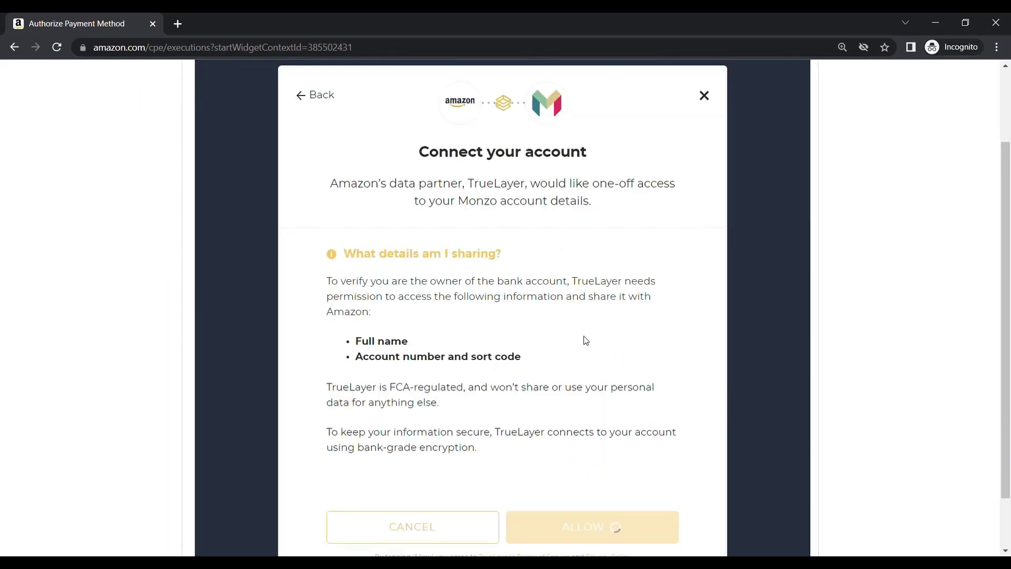
{"action": "scroll", "coordinate": [584, 335], "scroll_direction": "down", "scroll_amount": 2}
{"action": "left_click", "coordinate": [602, 454]}
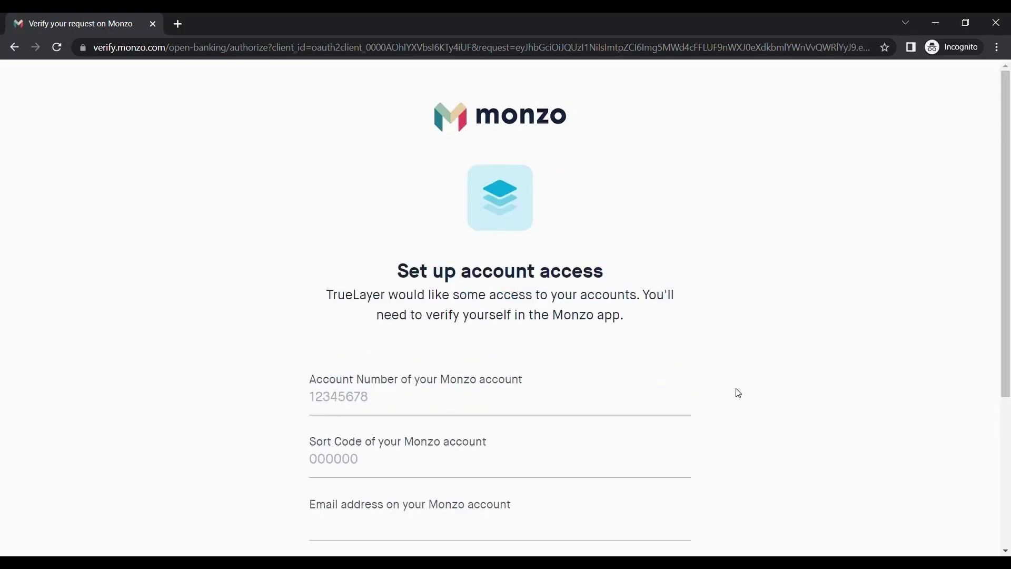
{"action": "scroll", "coordinate": [580, 544], "scroll_direction": "down", "scroll_amount": 3}
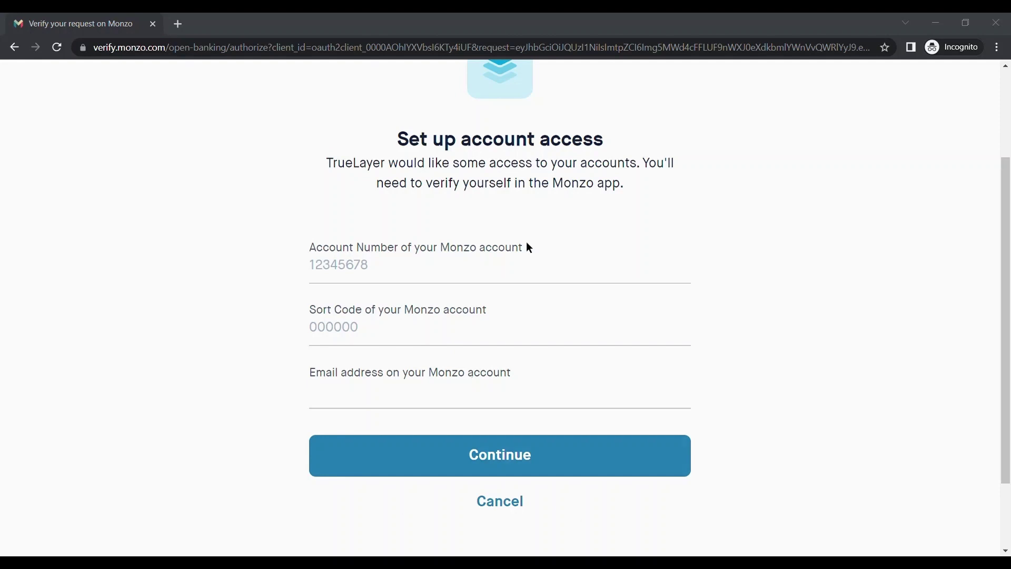
{"action": "scroll", "coordinate": [548, 287], "scroll_direction": "up", "scroll_amount": 2}
{"action": "scroll", "coordinate": [606, 553], "scroll_direction": "down", "scroll_amount": 3}
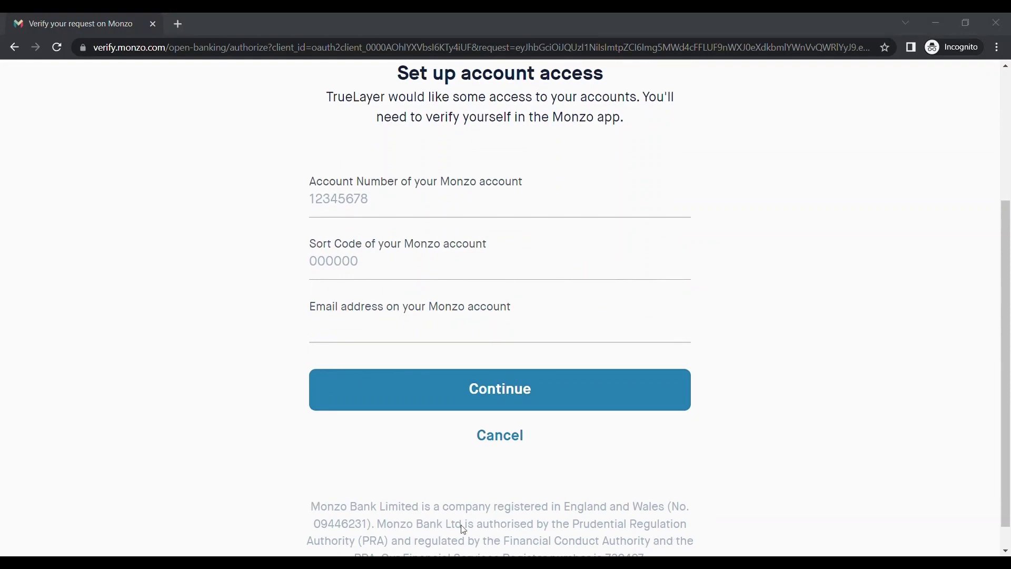
{"action": "left_click", "coordinate": [374, 209]}
{"action": "key", "text": "Tab"}
Enter the sort code, leave the email empty, and go back to Seller Central
{"action": "key", "text": "alt+Tab"}
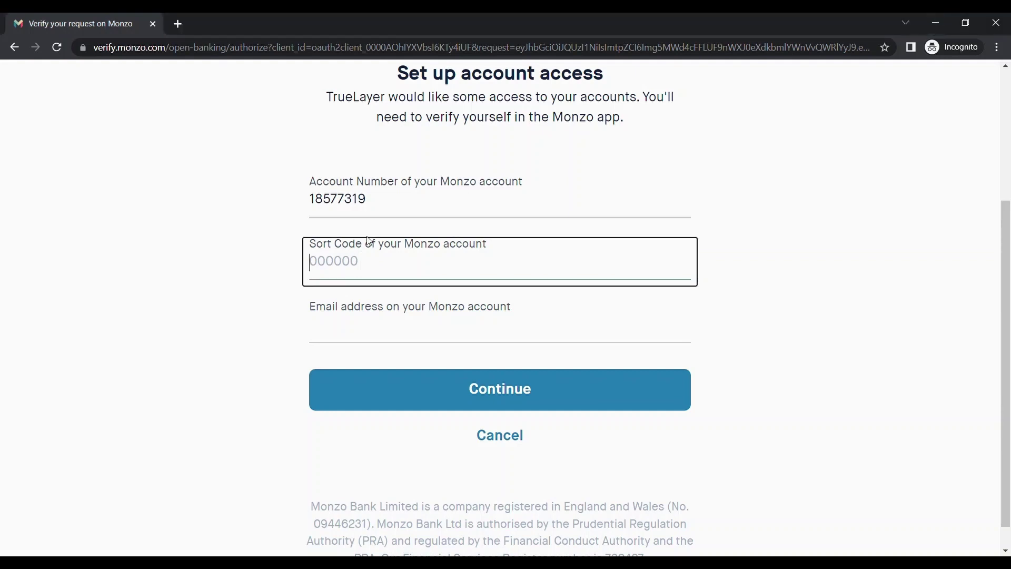
{"action": "type", "text": "04-00-04"}
{"action": "key", "text": "alt+Tab"}
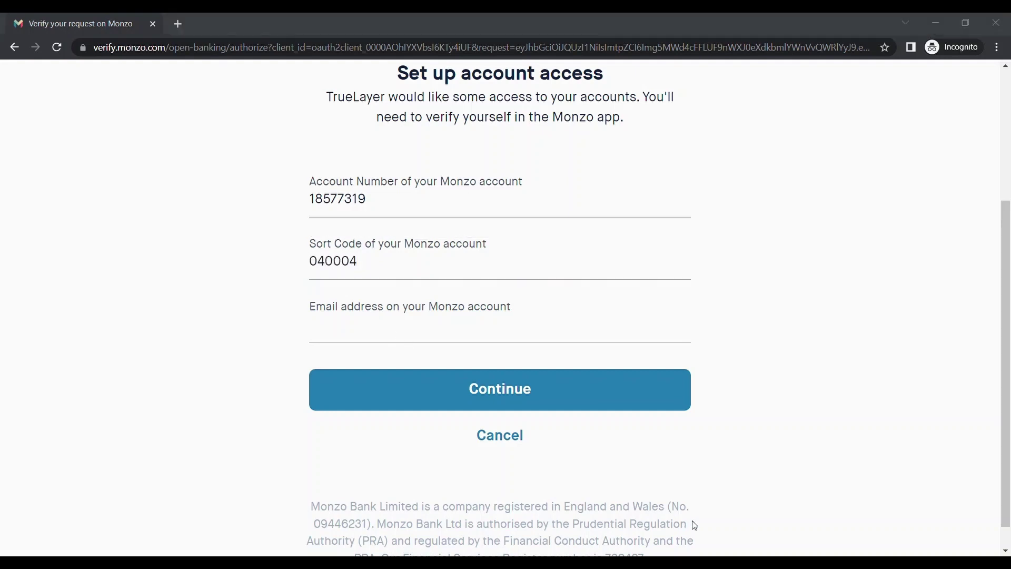
{"action": "key", "text": "alt+Tab"}
{"action": "left_click", "coordinate": [418, 326]}
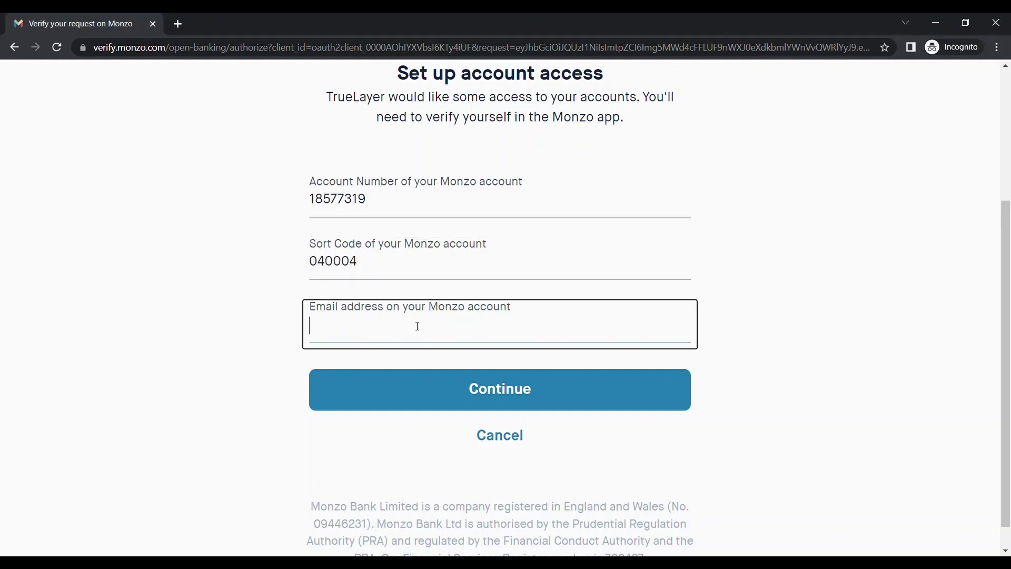
{"action": "scroll", "coordinate": [651, 247], "scroll_direction": "up", "scroll_amount": 4}
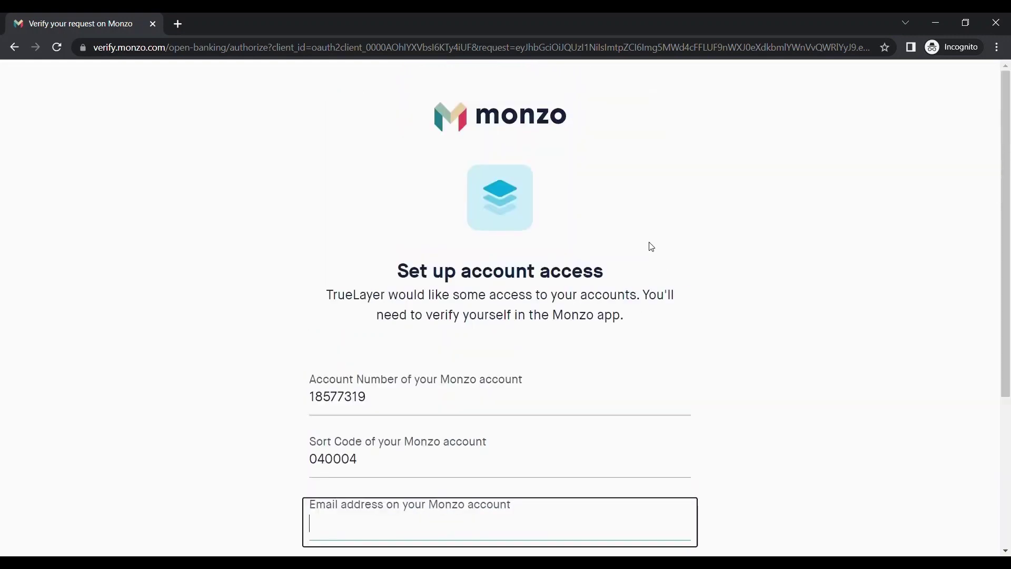
{"action": "left_click", "coordinate": [14, 47]}
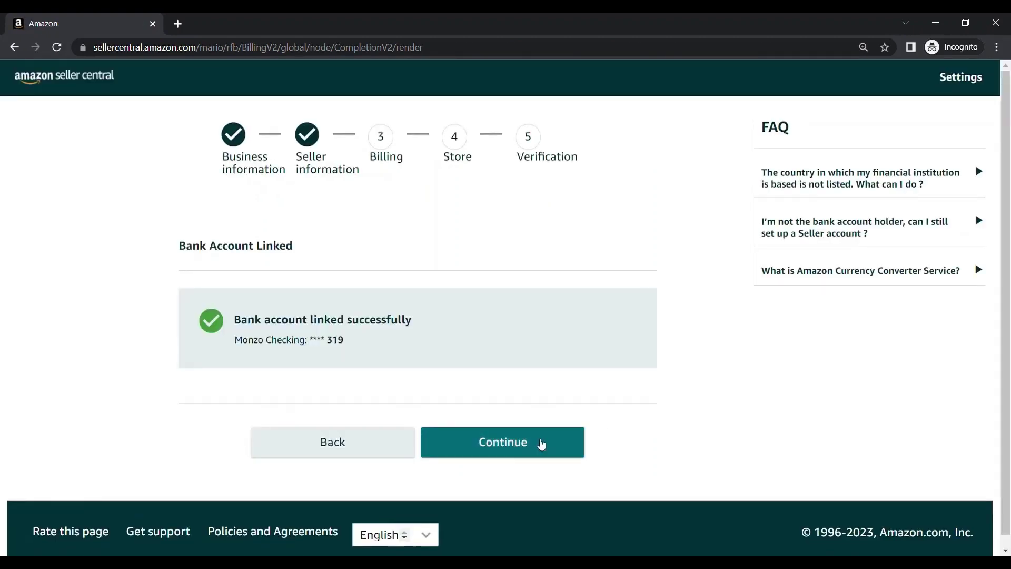
Continue to payment details and submit the credit card with a 2028 expiry year
{"action": "left_click", "coordinate": [541, 445]}
{"action": "scroll", "coordinate": [466, 259], "scroll_direction": "down", "scroll_amount": 5}
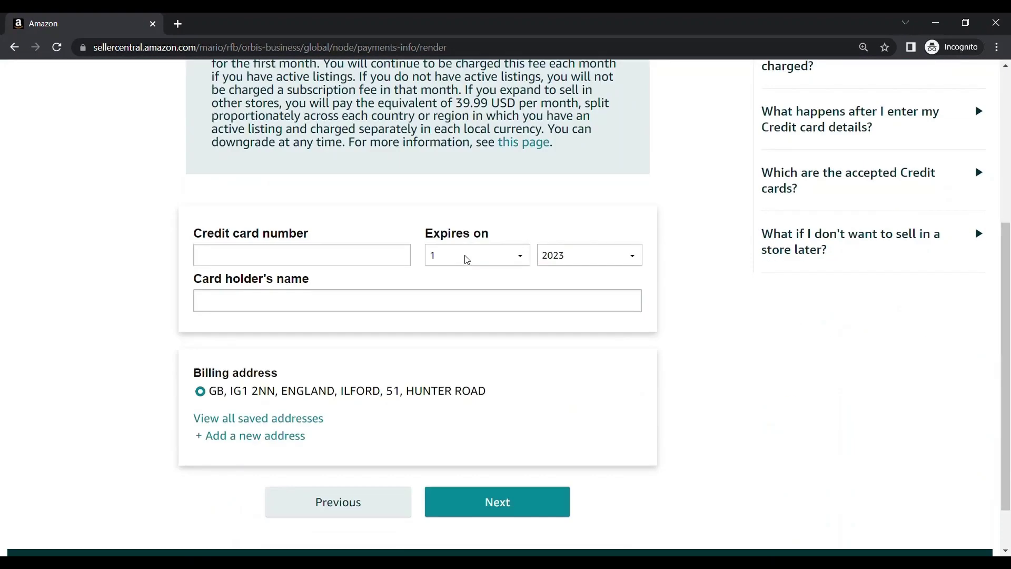
{"action": "scroll", "coordinate": [466, 259], "scroll_direction": "up", "scroll_amount": 5}
{"action": "scroll", "coordinate": [379, 242], "scroll_direction": "up", "scroll_amount": 3}
{"action": "scroll", "coordinate": [378, 246], "scroll_direction": "down", "scroll_amount": 2}
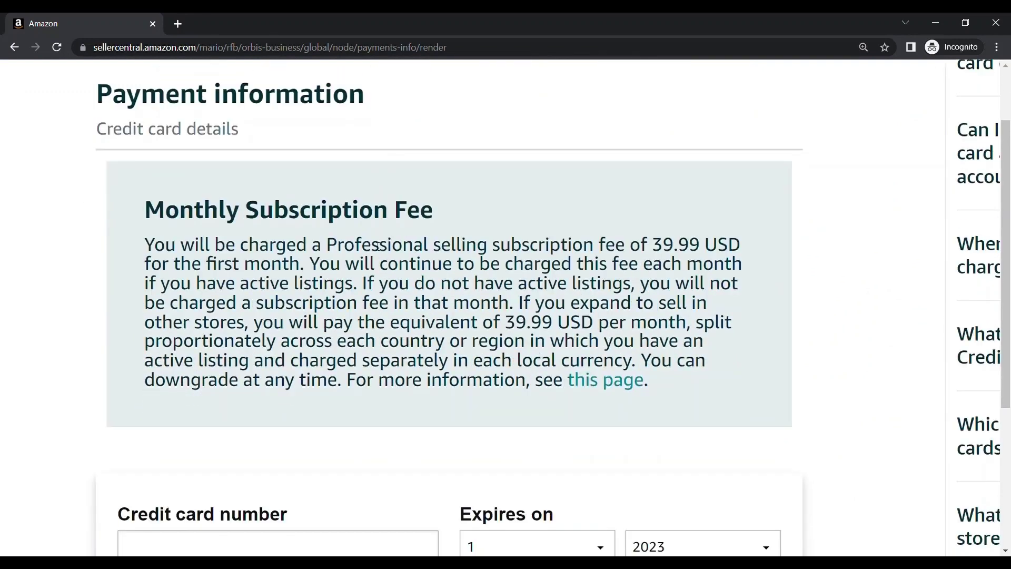
{"action": "scroll", "coordinate": [378, 245], "scroll_direction": "down", "scroll_amount": 5}
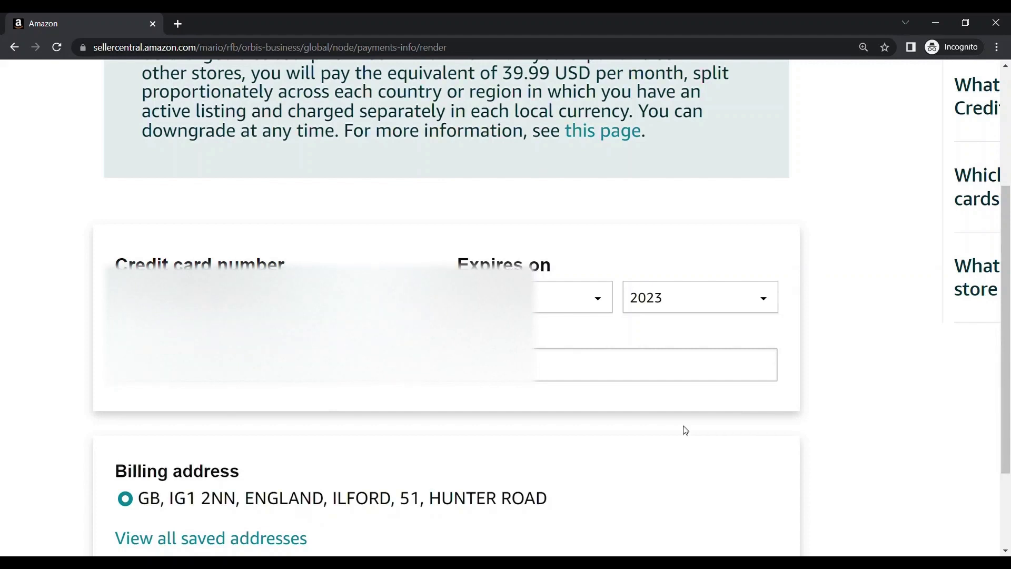
{"action": "left_click", "coordinate": [658, 297]}
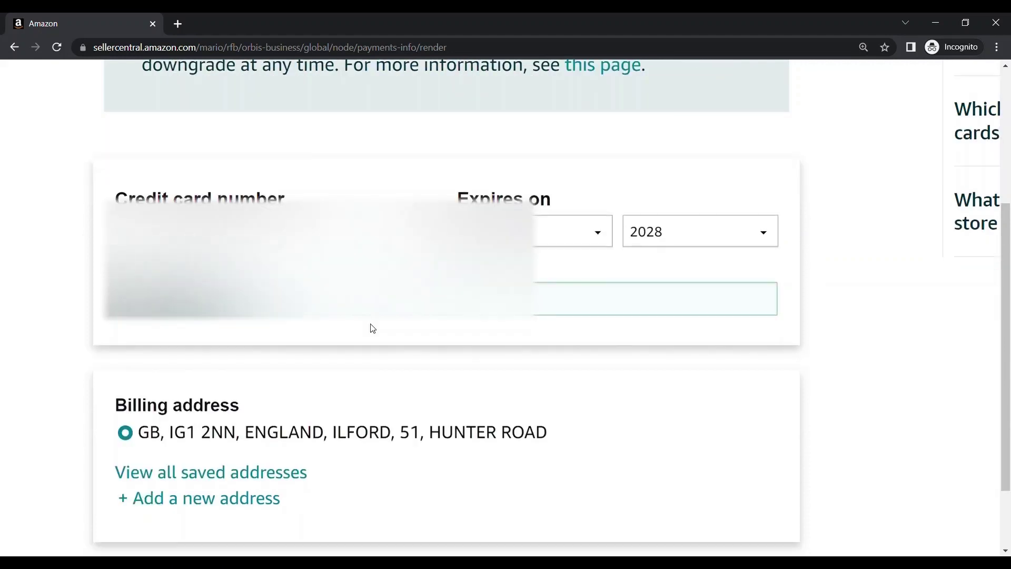
{"action": "scroll", "coordinate": [373, 352], "scroll_direction": "down", "scroll_amount": 4}
{"action": "scroll", "coordinate": [373, 351], "scroll_direction": "down", "scroll_amount": 3}
{"action": "left_click", "coordinate": [506, 442]}
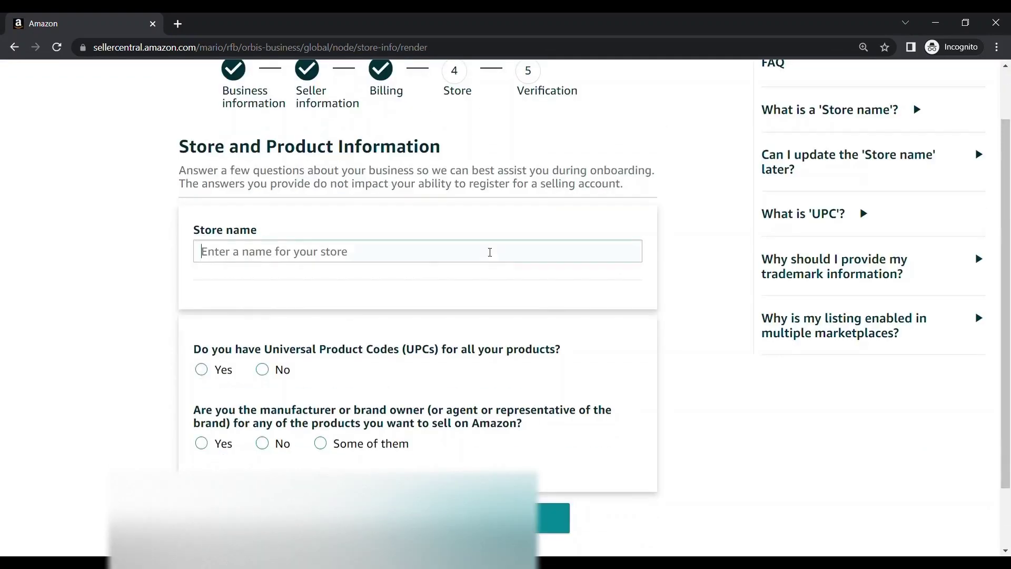
Enter AZZAYECOPE as the store name and check its availability
{"action": "left_click", "coordinate": [489, 252]}
{"action": "type", "text": "H"}
{"action": "key", "text": "BackSpace"}
{"action": "type", "text": "ZAYE"}
{"action": "key", "text": "BackSpace"}
{"action": "key", "text": "BackSpace"}
{"action": "key", "text": "BackSpace"}
{"action": "key", "text": "BackSpace"}
{"action": "type", "text": "AZ"}
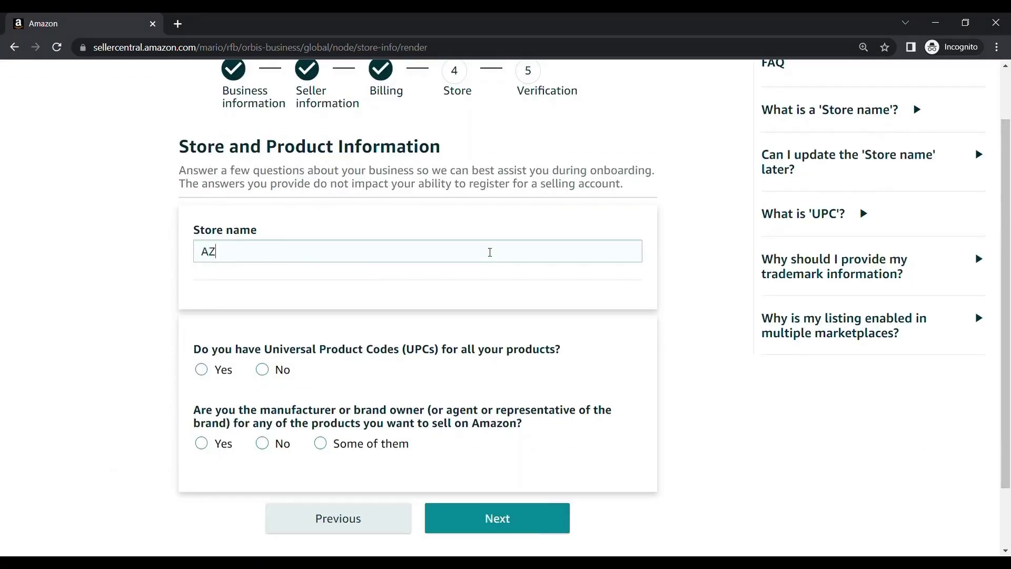
{"action": "type", "text": "ZAYECOPE"}
{"action": "left_click", "coordinate": [86, 272]}
{"action": "scroll", "coordinate": [85, 272], "scroll_direction": "down", "scroll_amount": 2}
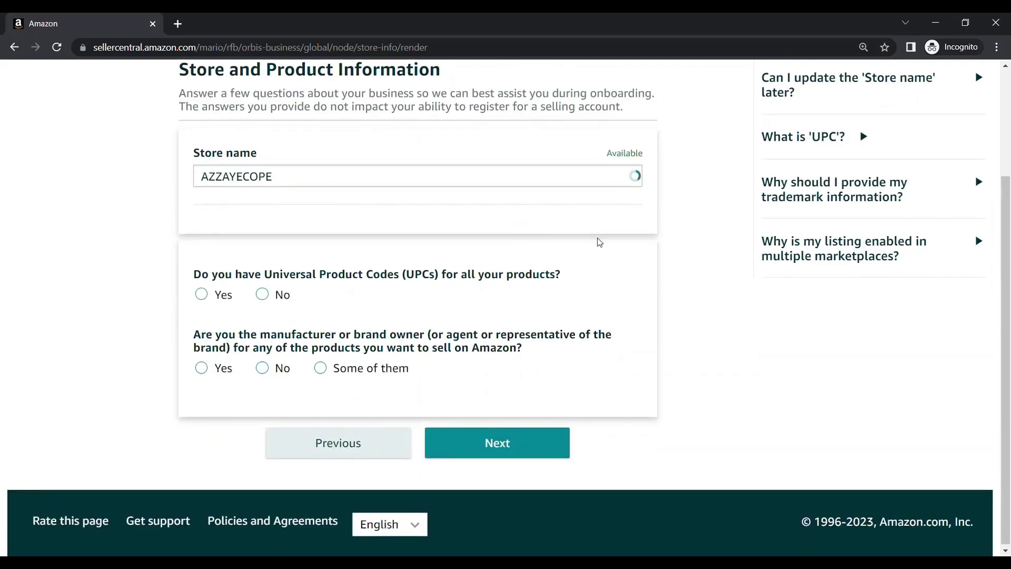
Answer Yes for UPCs and Some of them for brand ownership and trademarks, then submit
{"action": "left_click", "coordinate": [201, 293]}
{"action": "left_click", "coordinate": [320, 367]}
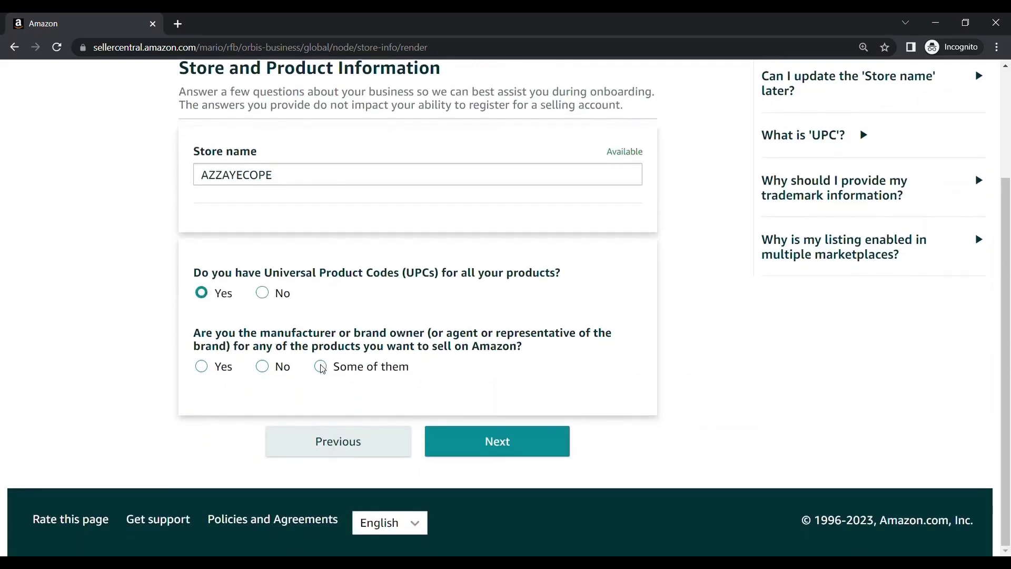
{"action": "scroll", "coordinate": [320, 367], "scroll_direction": "down", "scroll_amount": 1}
{"action": "left_click", "coordinate": [320, 373]}
{"action": "left_click", "coordinate": [527, 449]}
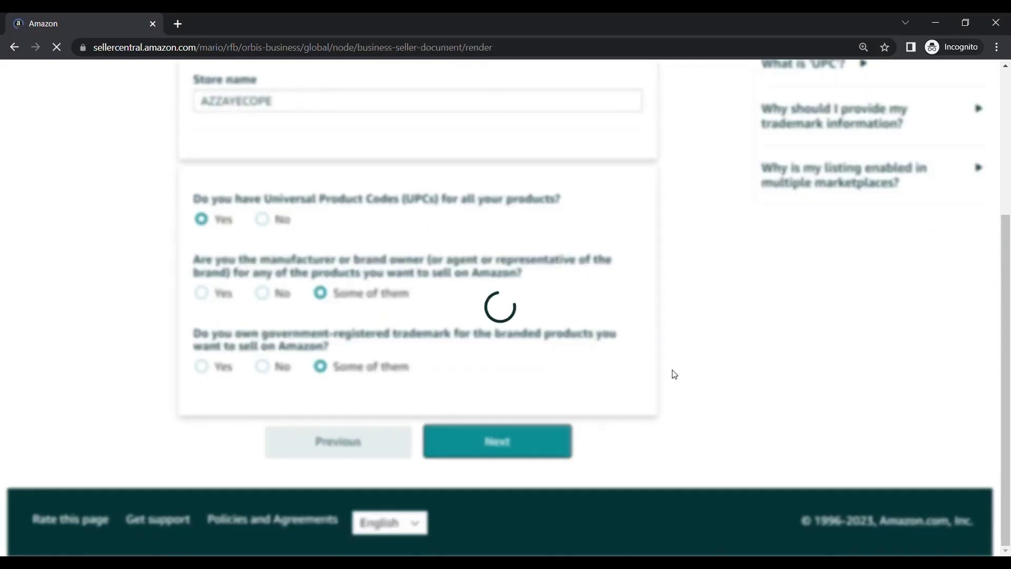
Select the bank account statement file to upload as proof of address
{"action": "scroll", "coordinate": [673, 374], "scroll_direction": "down", "scroll_amount": 6}
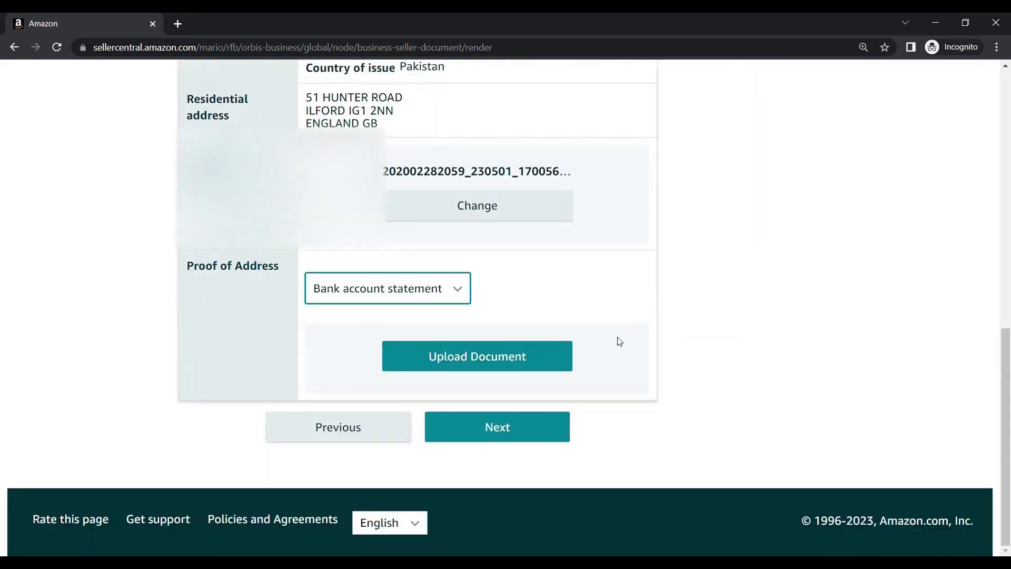
{"action": "left_click", "coordinate": [558, 357]}
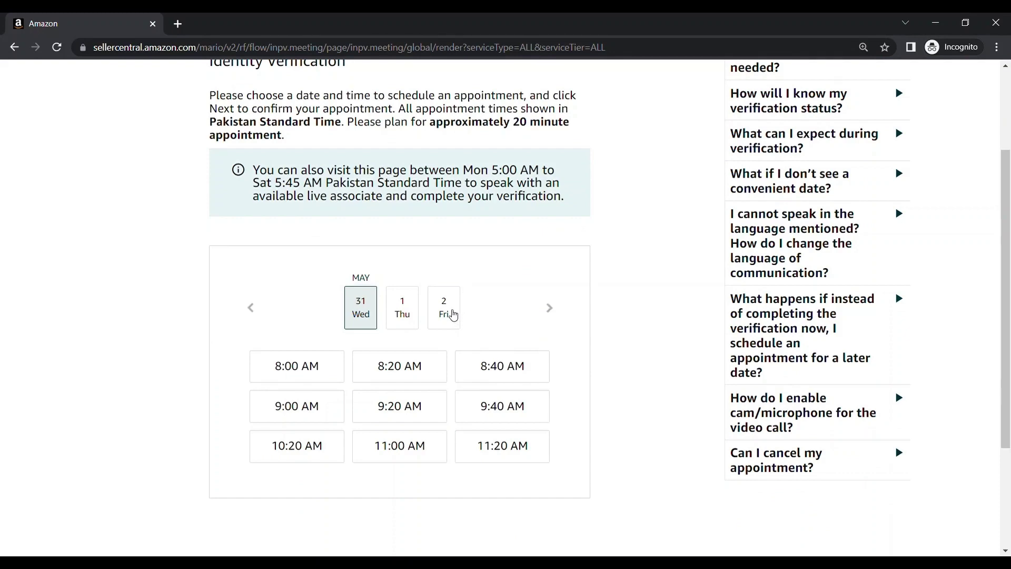
Book the 11:20 AM video-call slot, acknowledge the recording notice, and submit
{"action": "left_click", "coordinate": [518, 459]}
{"action": "scroll", "coordinate": [505, 421], "scroll_direction": "down", "scroll_amount": 3}
{"action": "left_click", "coordinate": [496, 416]}
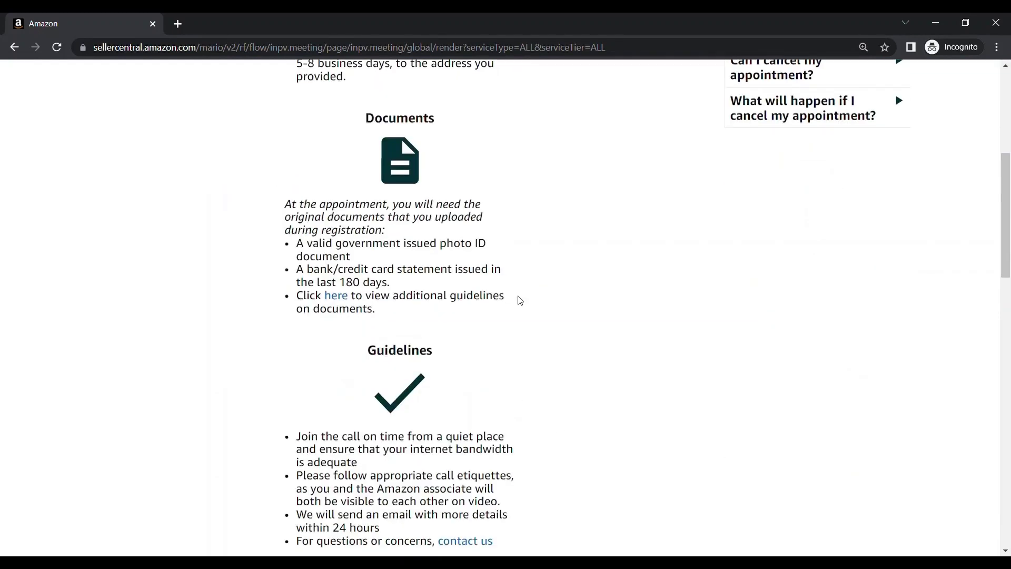
{"action": "scroll", "coordinate": [516, 293], "scroll_direction": "down", "scroll_amount": 5}
{"action": "scroll", "coordinate": [495, 287], "scroll_direction": "down", "scroll_amount": 5}
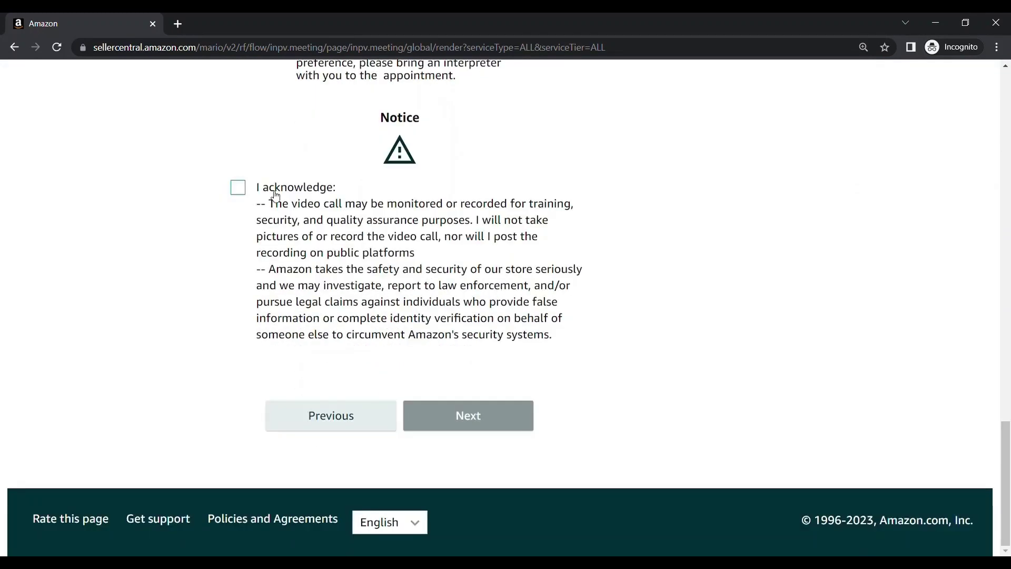
{"action": "left_click", "coordinate": [532, 281]}
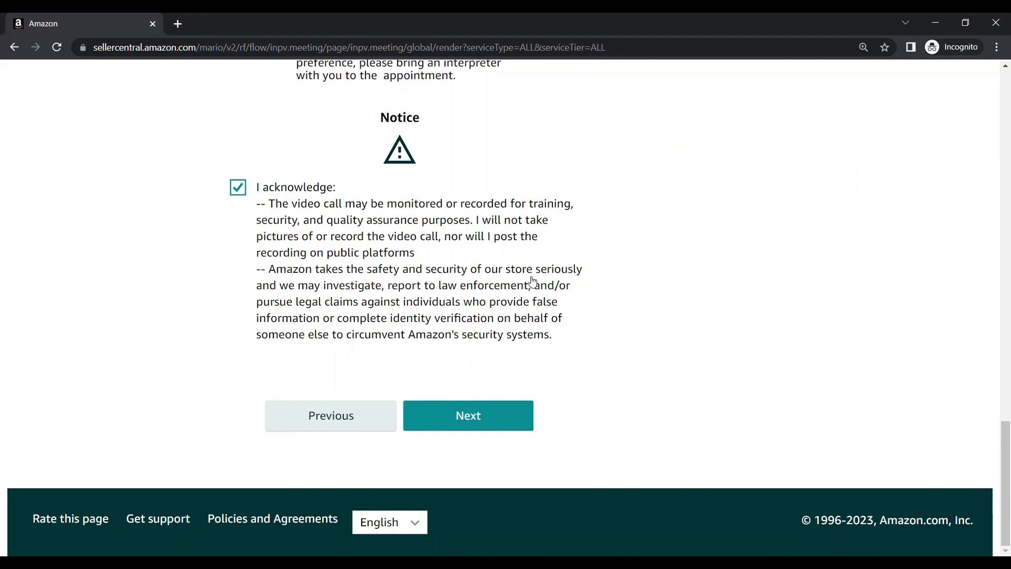
{"action": "left_click", "coordinate": [521, 421]}
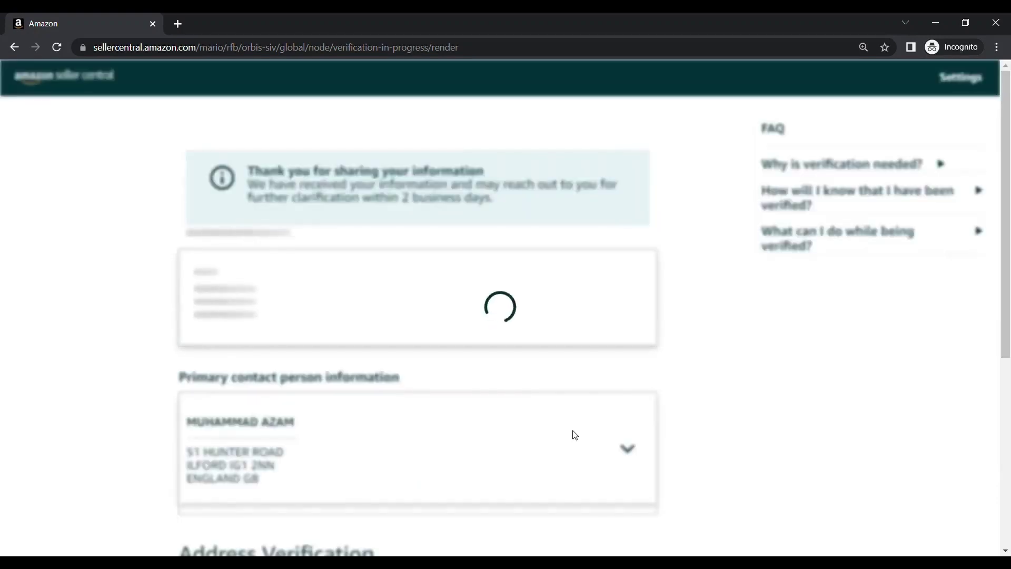
{"action": "scroll", "coordinate": [479, 309], "scroll_direction": "down", "scroll_amount": 10}
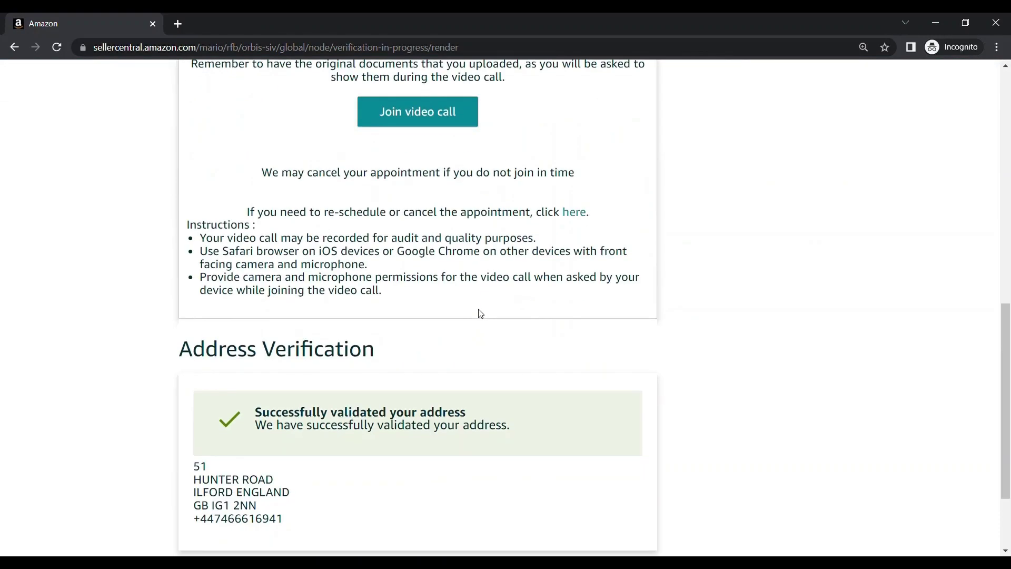
{"action": "scroll", "coordinate": [486, 316], "scroll_direction": "down", "scroll_amount": 2}
{"action": "scroll", "coordinate": [489, 314], "scroll_direction": "up", "scroll_amount": 14}
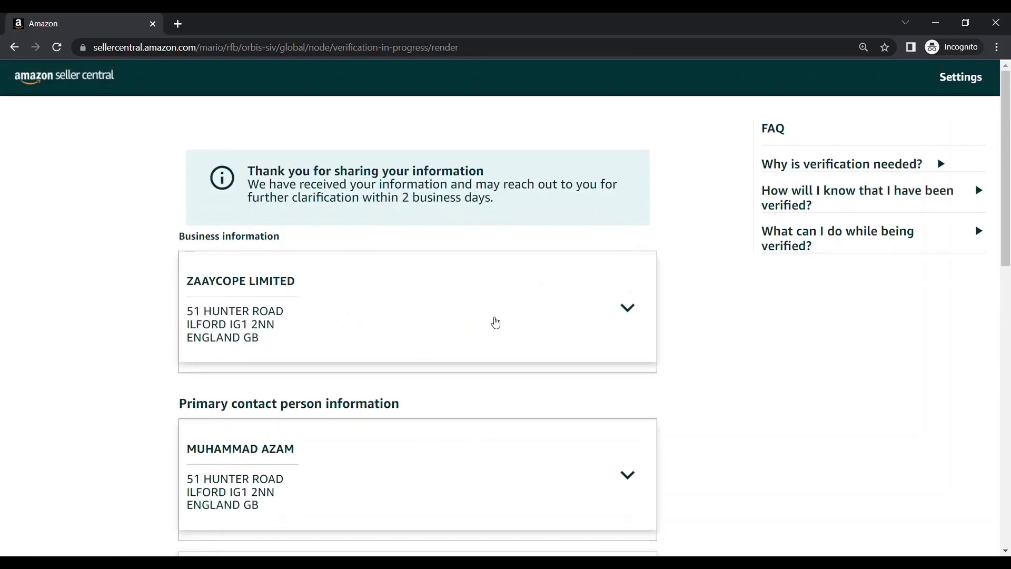